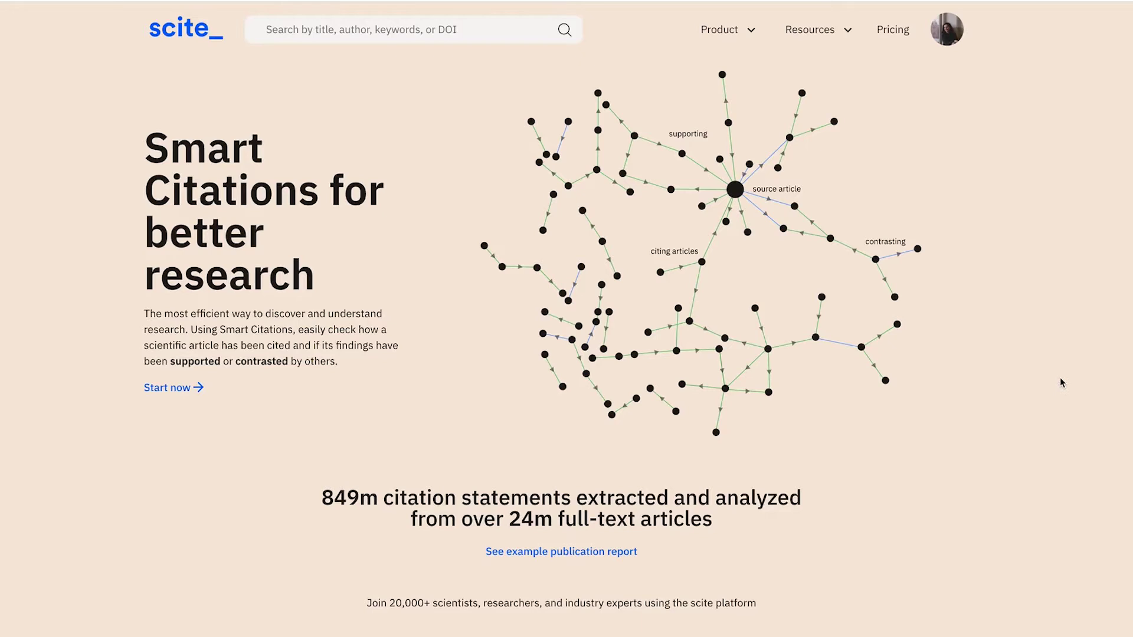
Scroll down the scite homepage before starting a paper search.
{"action": "scroll", "coordinate": [1063, 383], "scroll_direction": "down", "scroll_amount": 3}
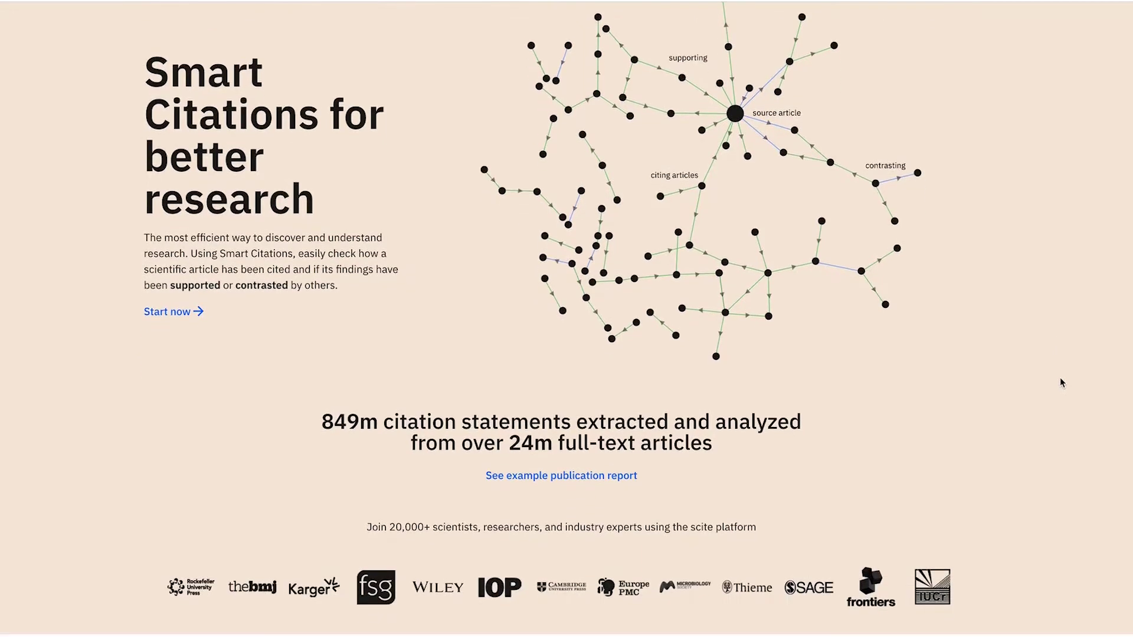
{"action": "scroll", "coordinate": [1061, 381], "scroll_direction": "down", "scroll_amount": 2}
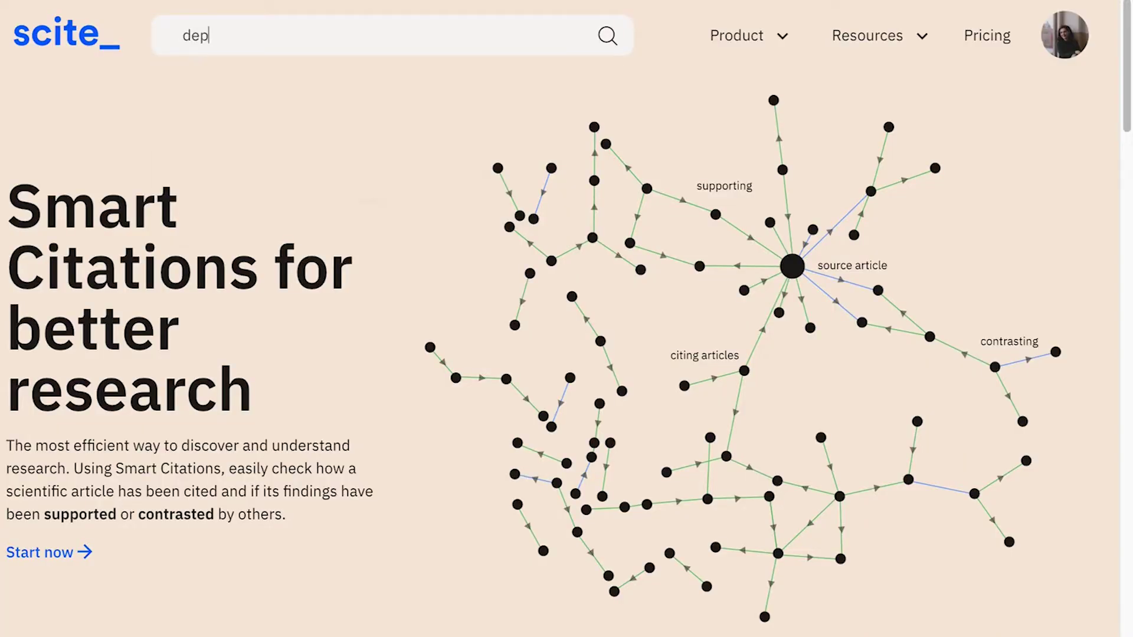
Search 'depression prevalence' and open the 30-country 1994–2014 depression prevalence paper's citation statements.
{"action": "type", "text": "pression prevalence"}
{"action": "key", "text": "Return"}
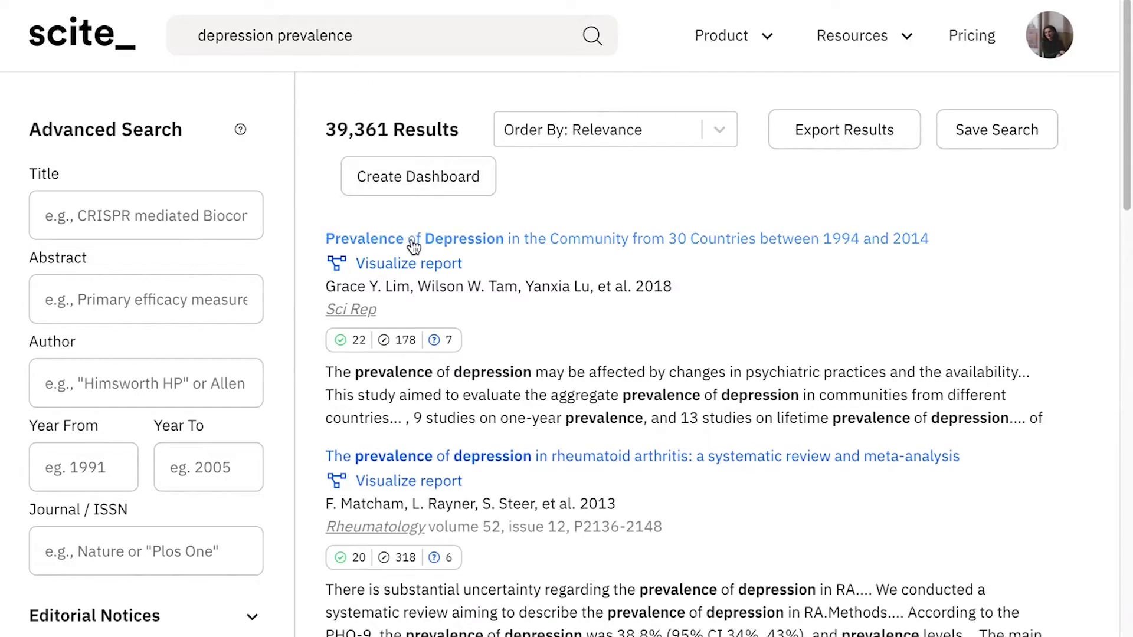
{"action": "left_click", "coordinate": [413, 243]}
{"action": "scroll", "coordinate": [727, 422], "scroll_direction": "down", "scroll_amount": 2}
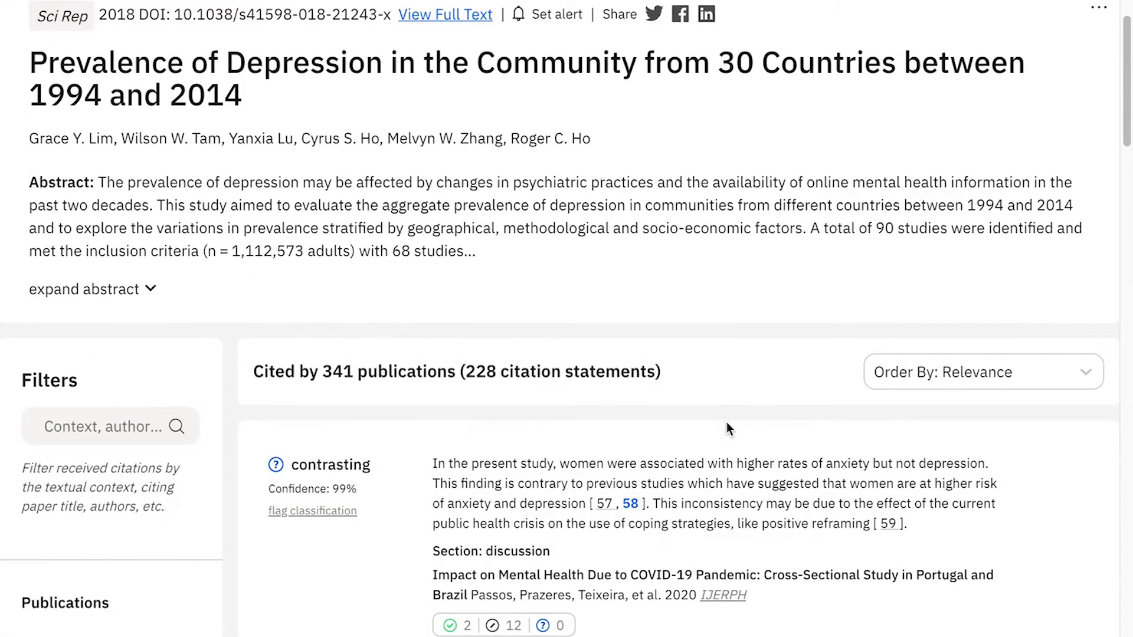
{"action": "scroll", "coordinate": [727, 422], "scroll_direction": "down", "scroll_amount": 1}
{"action": "scroll", "coordinate": [727, 423], "scroll_direction": "down", "scroll_amount": 3}
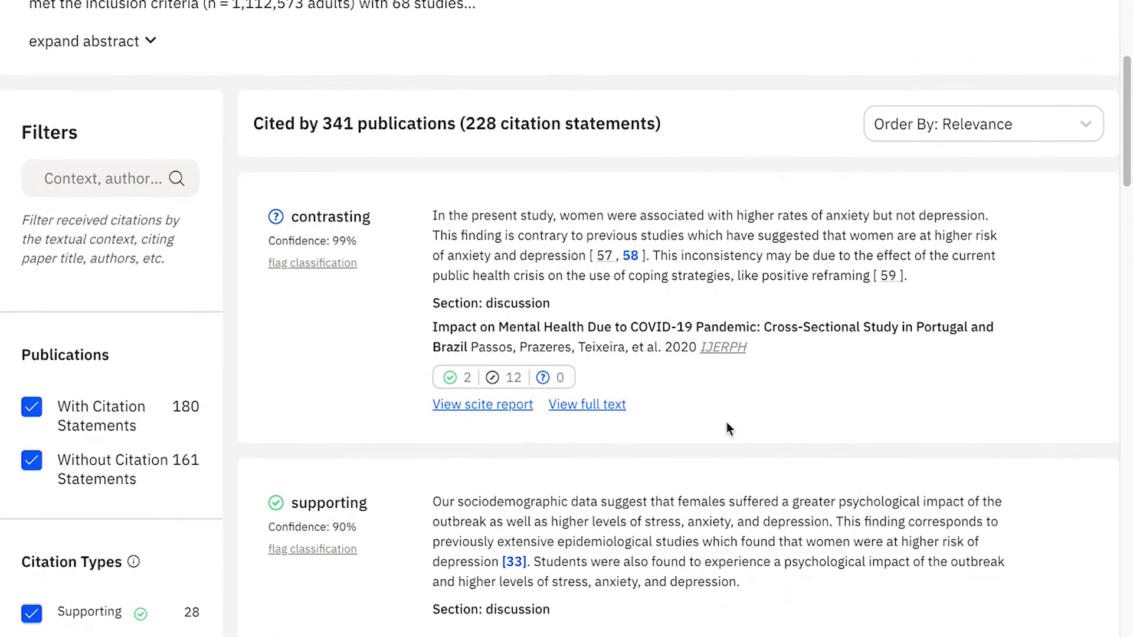
{"action": "scroll", "coordinate": [727, 423], "scroll_direction": "down", "scroll_amount": 3}
{"action": "scroll", "coordinate": [727, 423], "scroll_direction": "down", "scroll_amount": 7}
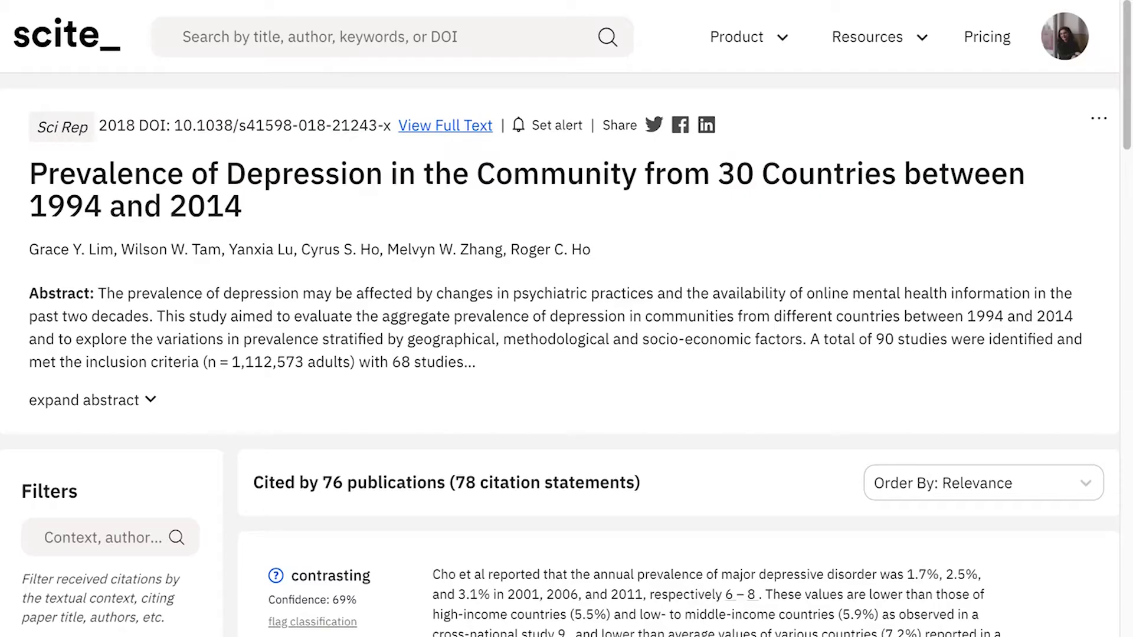
{"action": "scroll", "coordinate": [1008, 590], "scroll_direction": "down", "scroll_amount": 3}
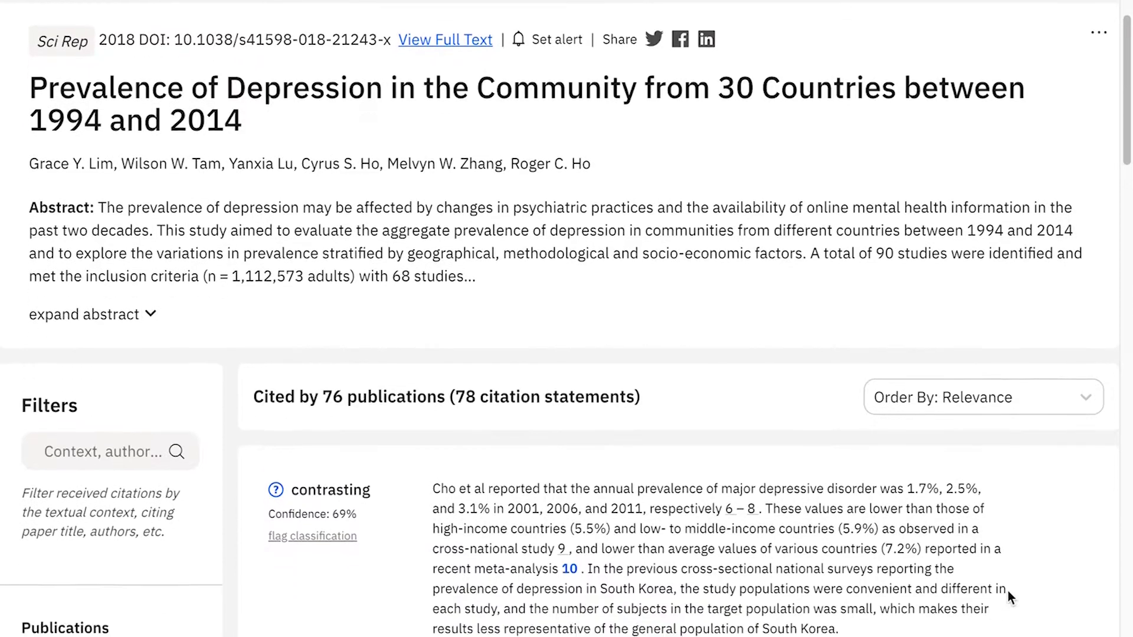
{"action": "scroll", "coordinate": [1009, 592], "scroll_direction": "down", "scroll_amount": 5}
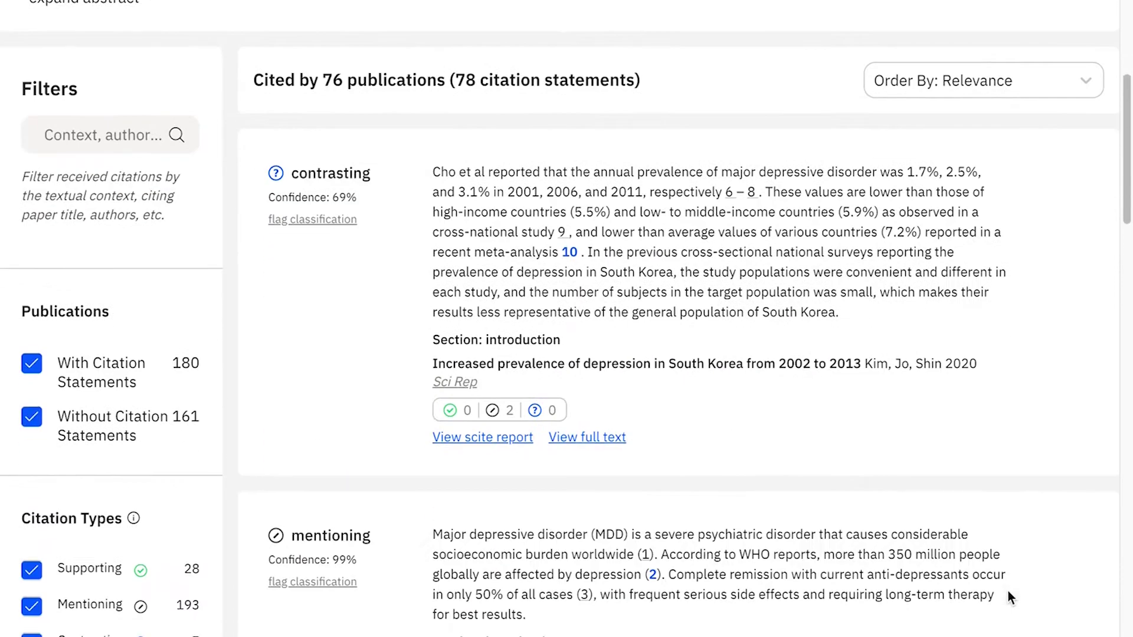
{"action": "scroll", "coordinate": [1007, 590], "scroll_direction": "down", "scroll_amount": 1}
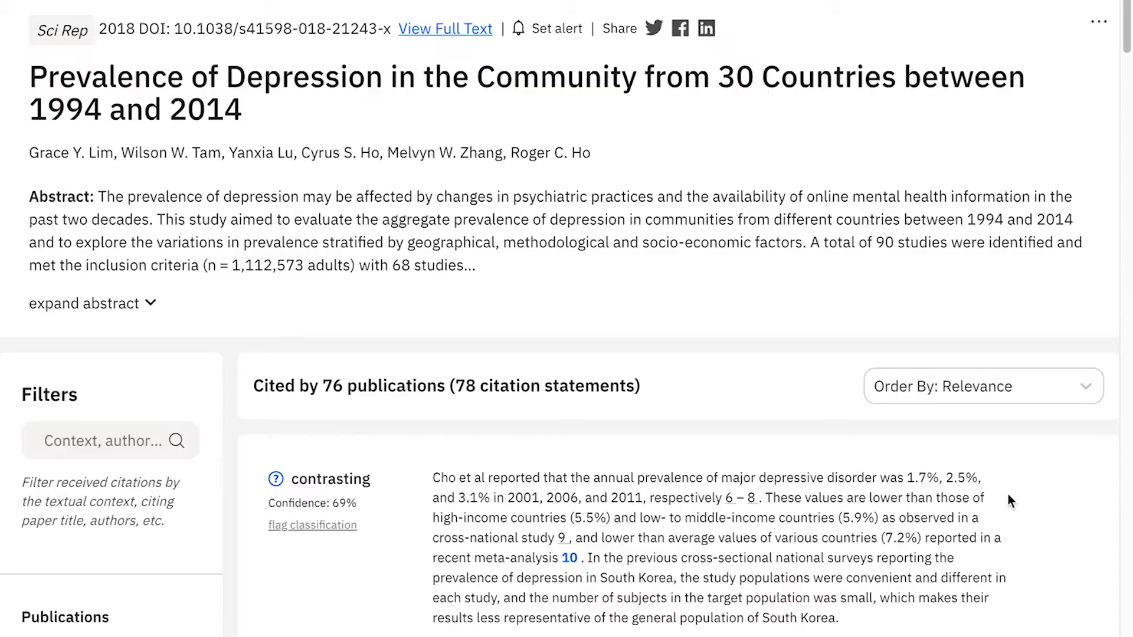
{"action": "scroll", "coordinate": [1009, 498], "scroll_direction": "down", "scroll_amount": 5}
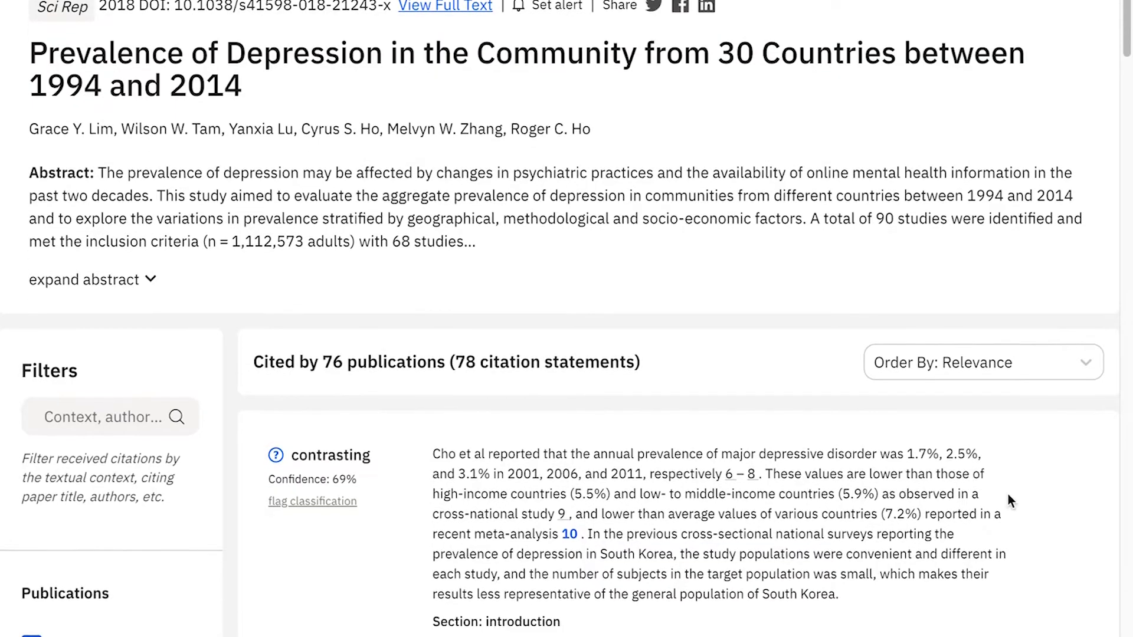
{"action": "scroll", "coordinate": [1008, 499], "scroll_direction": "down", "scroll_amount": 3}
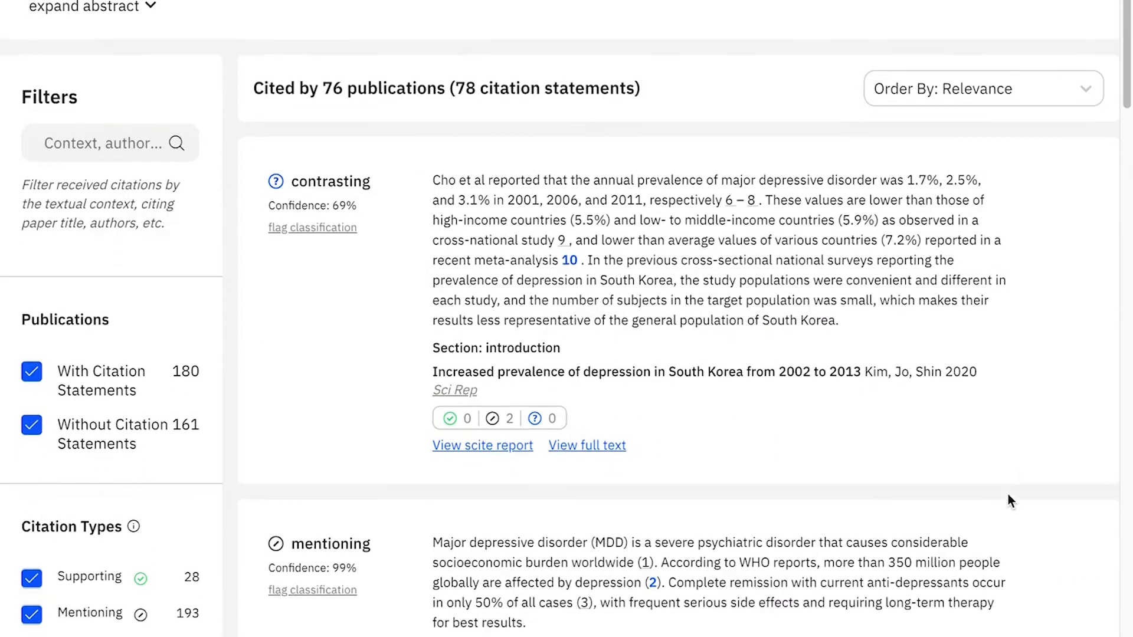
{"action": "scroll", "coordinate": [1008, 500], "scroll_direction": "down", "scroll_amount": 1}
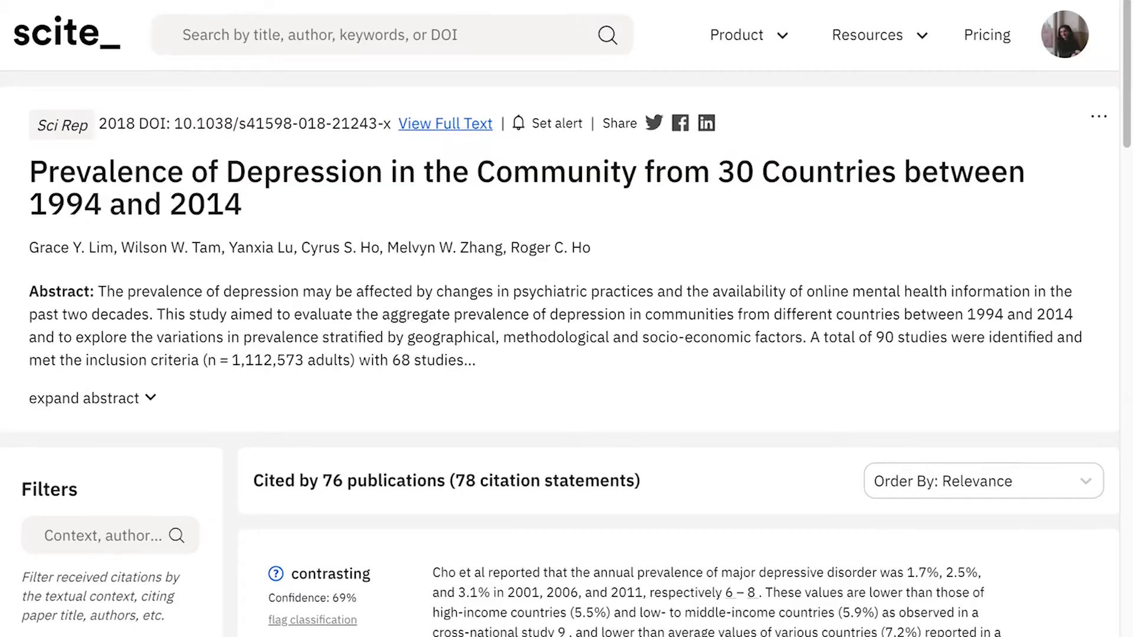
Flag the first contrasting citation's classification to suggest a different one.
{"action": "scroll", "coordinate": [419, 439], "scroll_direction": "down", "scroll_amount": 3}
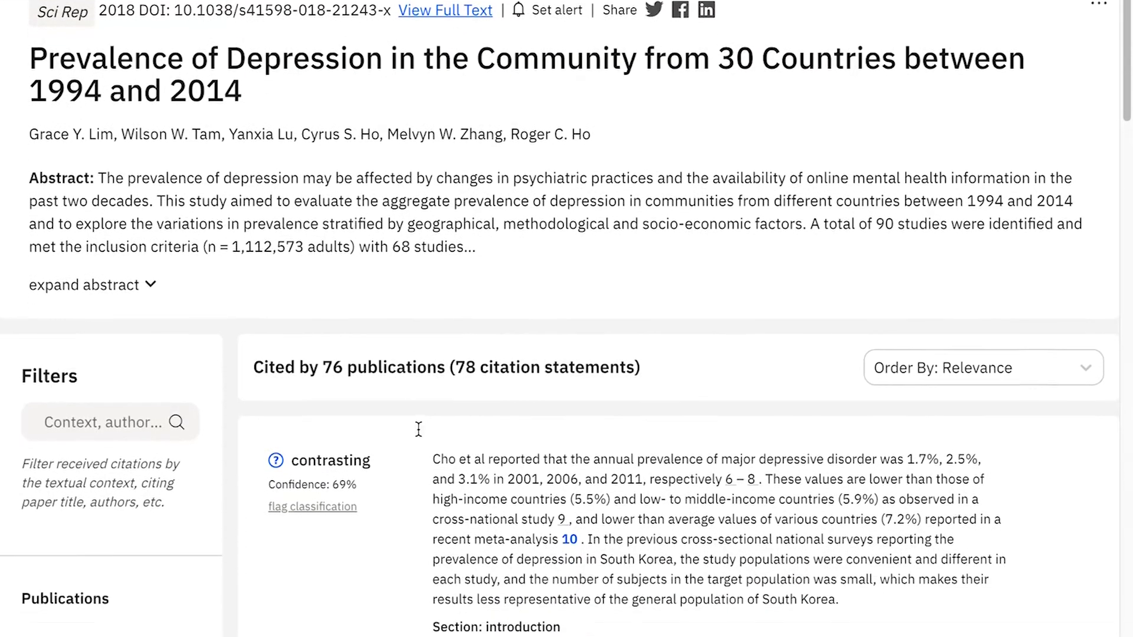
{"action": "scroll", "coordinate": [413, 366], "scroll_direction": "down", "scroll_amount": 1}
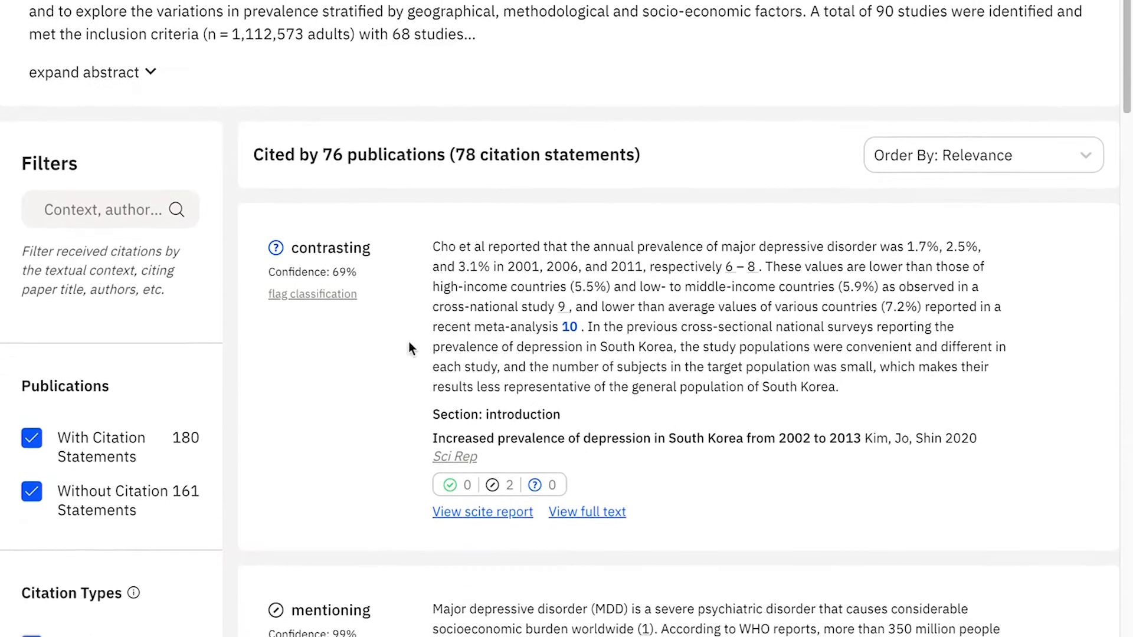
{"action": "left_click", "coordinate": [311, 277]}
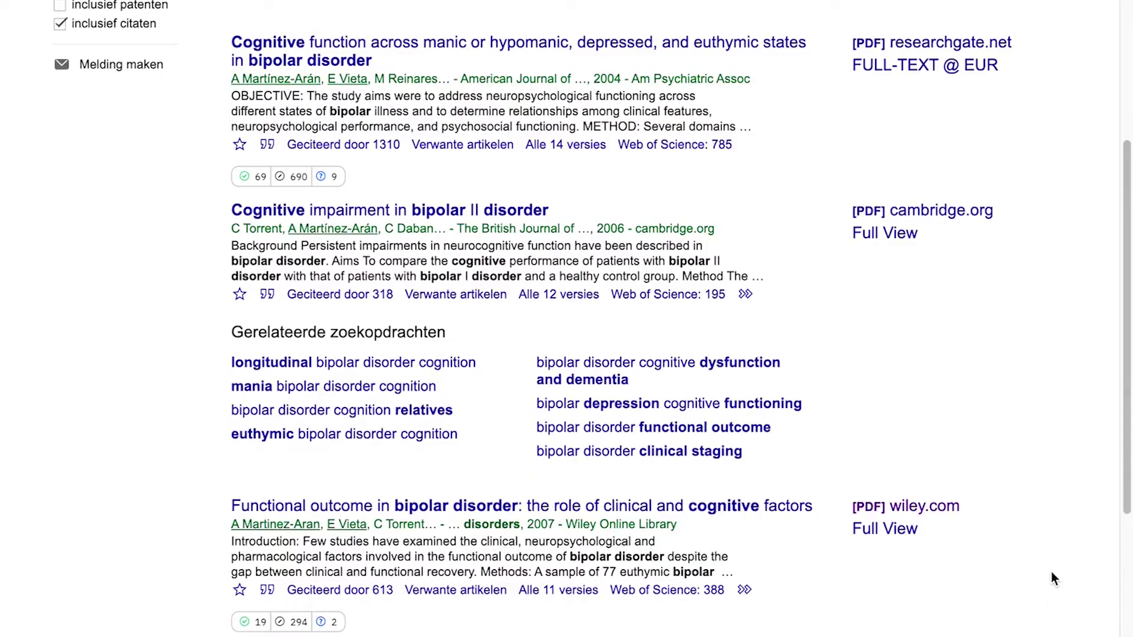
Scroll through the Google Scholar results list.
{"action": "scroll", "coordinate": [1051, 574], "scroll_direction": "down", "scroll_amount": 3}
{"action": "scroll", "coordinate": [1051, 573], "scroll_direction": "down", "scroll_amount": 3}
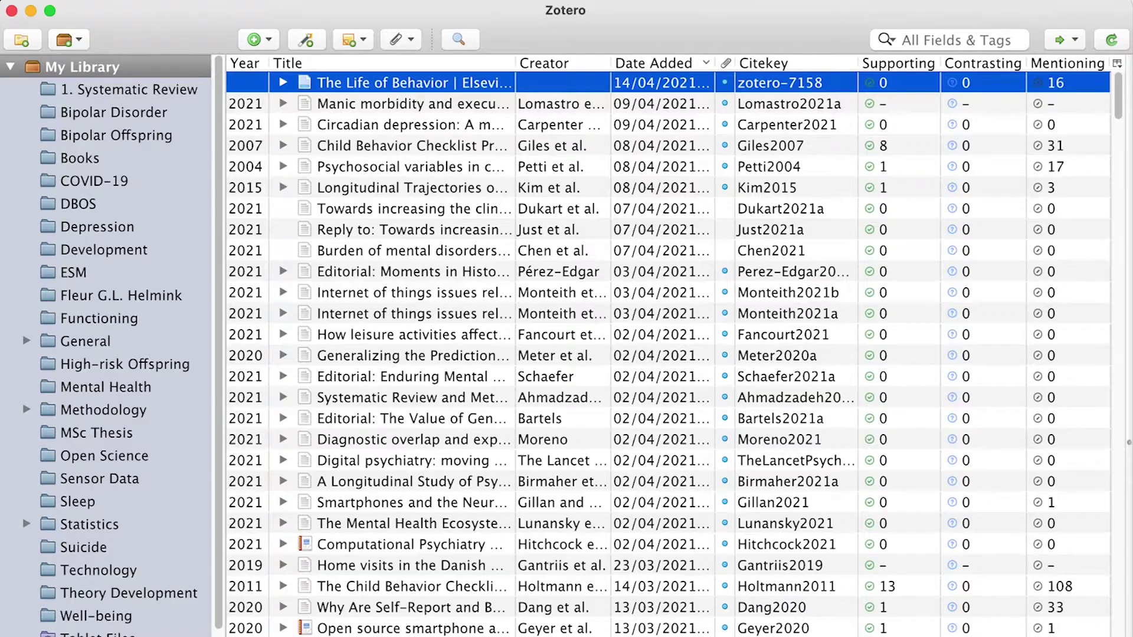
Scroll through the Zotero item list with its scite citation count columns.
{"action": "scroll", "coordinate": [673, 355], "scroll_direction": "down", "scroll_amount": 2}
{"action": "scroll", "coordinate": [672, 354], "scroll_direction": "down", "scroll_amount": 6}
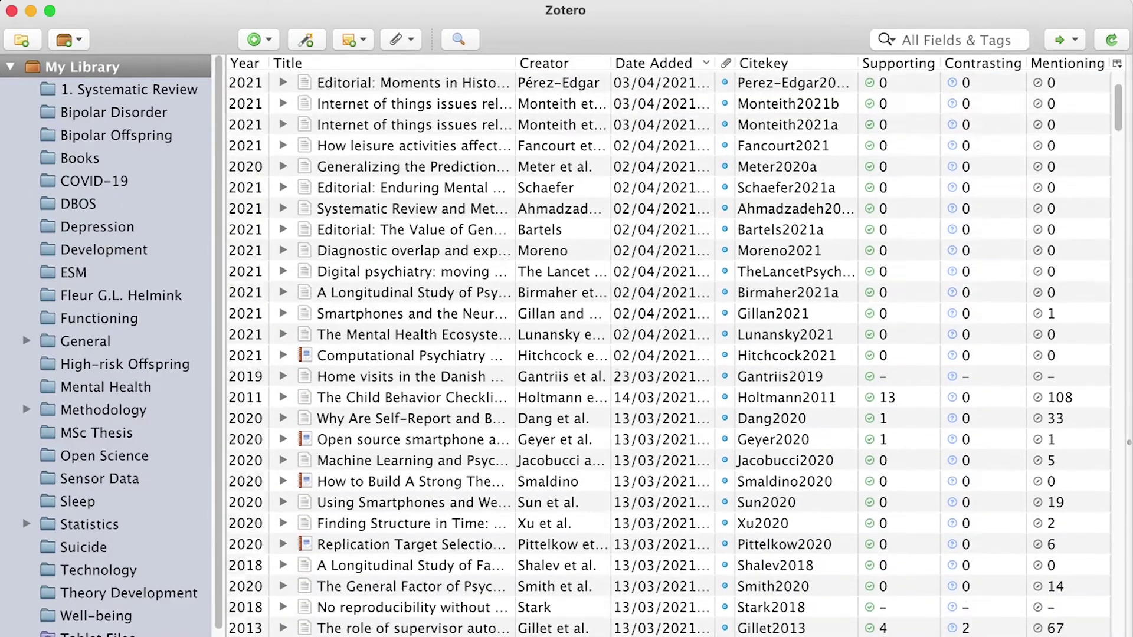
{"action": "scroll", "coordinate": [673, 354], "scroll_direction": "down", "scroll_amount": 7}
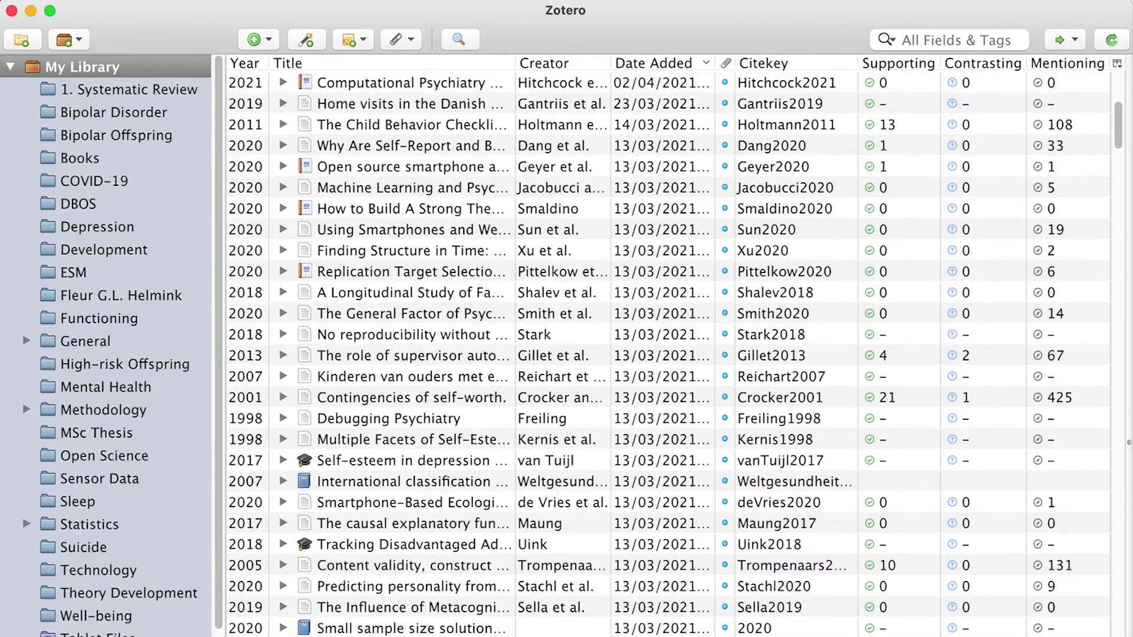
{"action": "scroll", "coordinate": [673, 355], "scroll_direction": "down", "scroll_amount": 6}
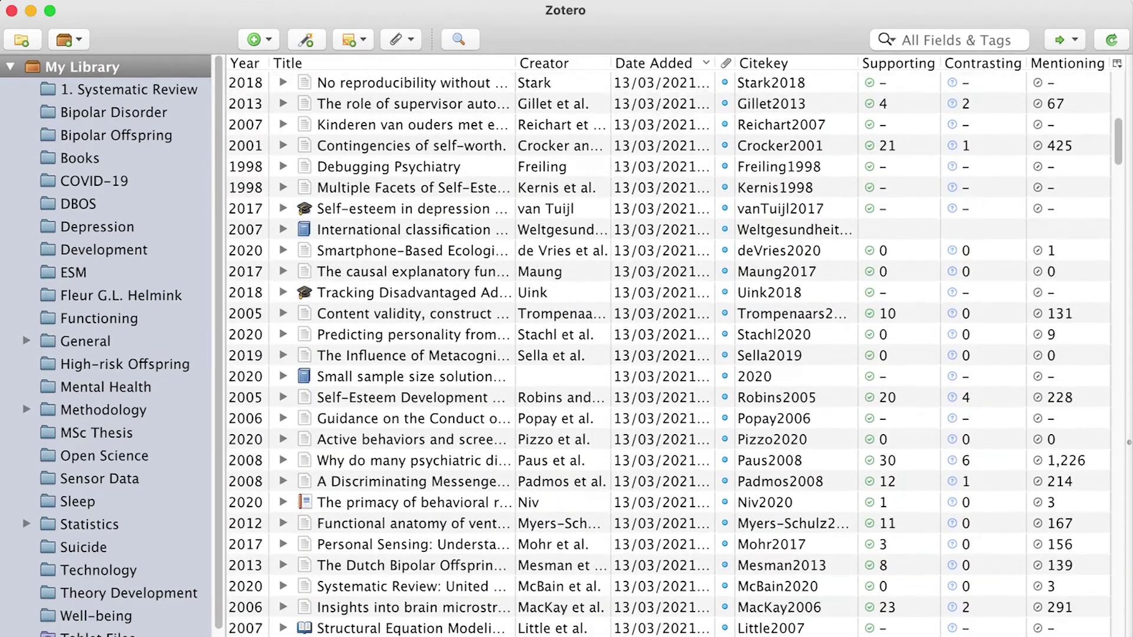
{"action": "scroll", "coordinate": [673, 354], "scroll_direction": "down", "scroll_amount": 6}
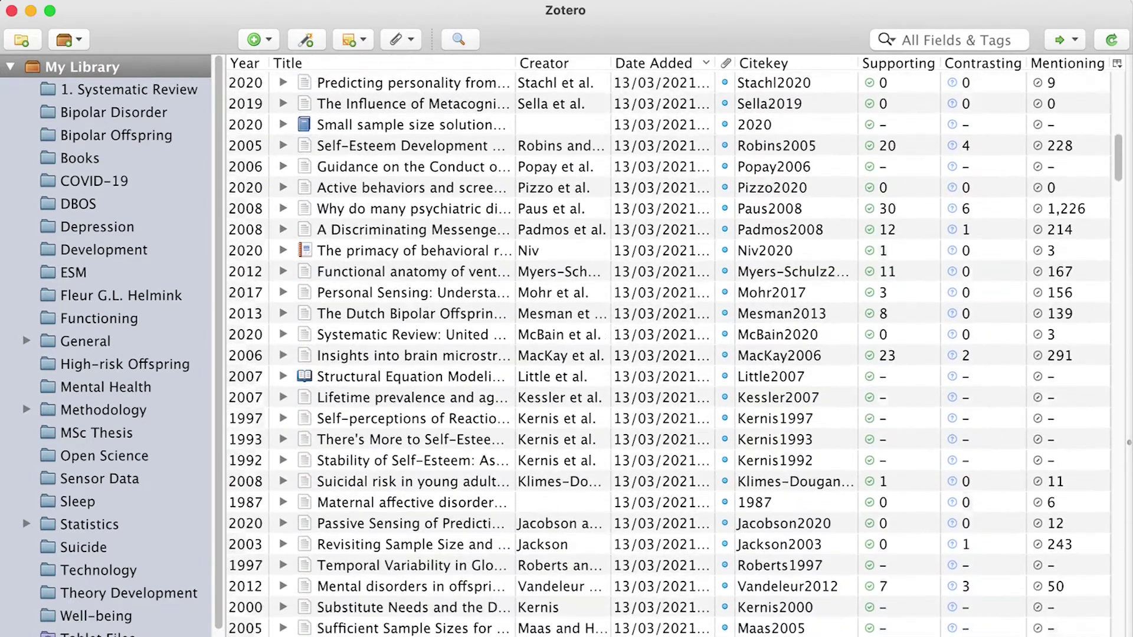
{"action": "scroll", "coordinate": [672, 354], "scroll_direction": "down", "scroll_amount": 6}
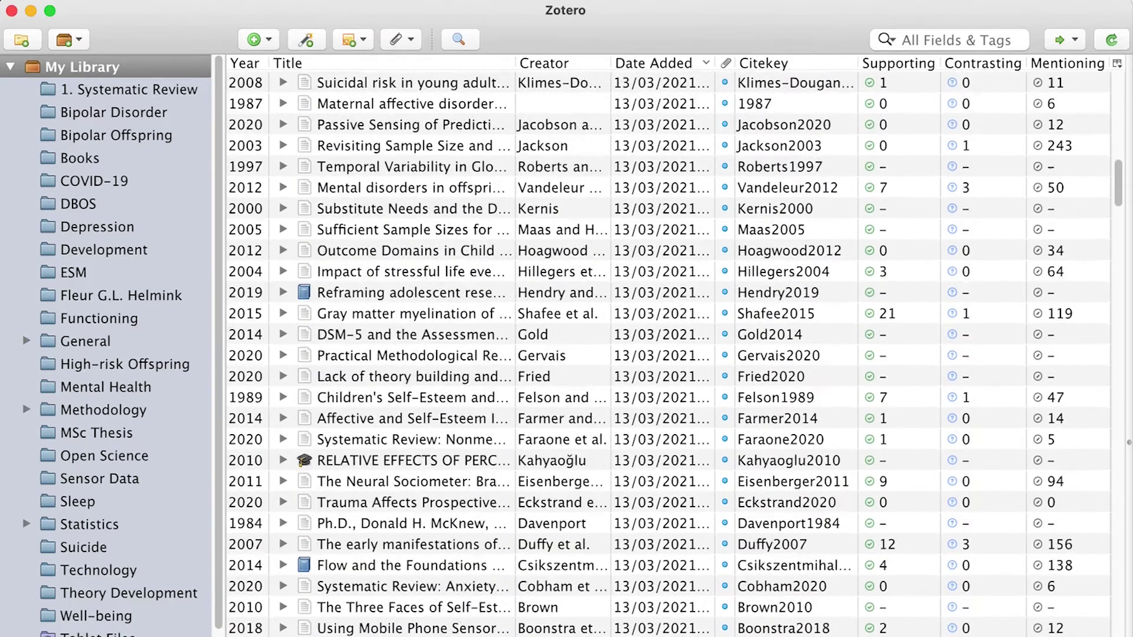
{"action": "scroll", "coordinate": [673, 354], "scroll_direction": "down", "scroll_amount": 7}
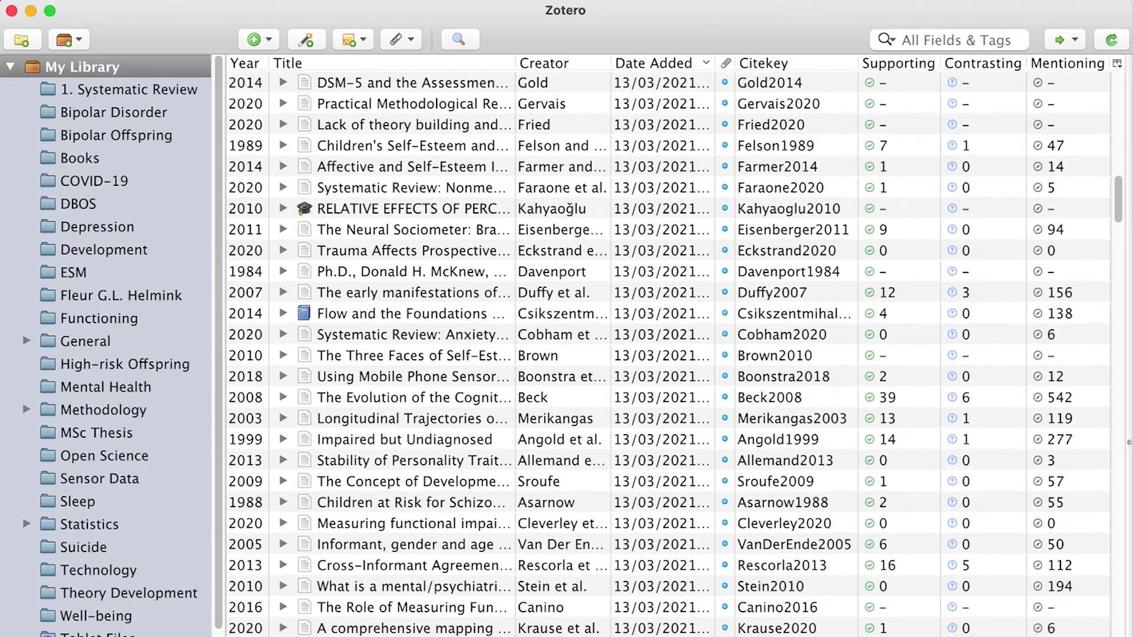
{"action": "scroll", "coordinate": [673, 355], "scroll_direction": "down", "scroll_amount": 7}
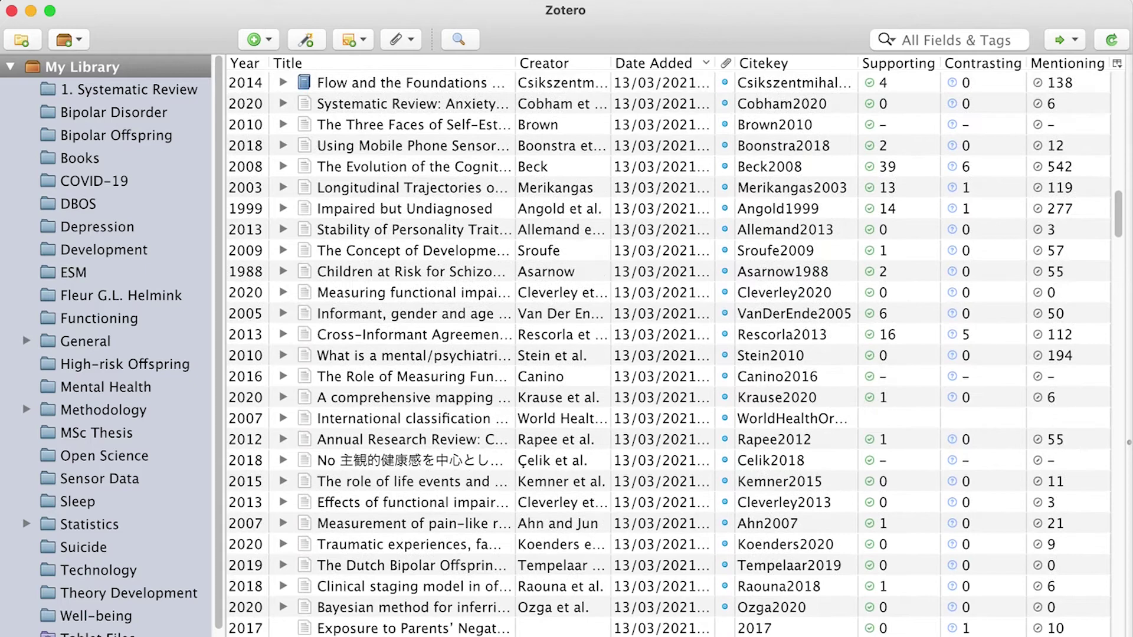
{"action": "scroll", "coordinate": [673, 354], "scroll_direction": "down", "scroll_amount": 3}
{"action": "scroll", "coordinate": [673, 354], "scroll_direction": "down", "scroll_amount": 3}
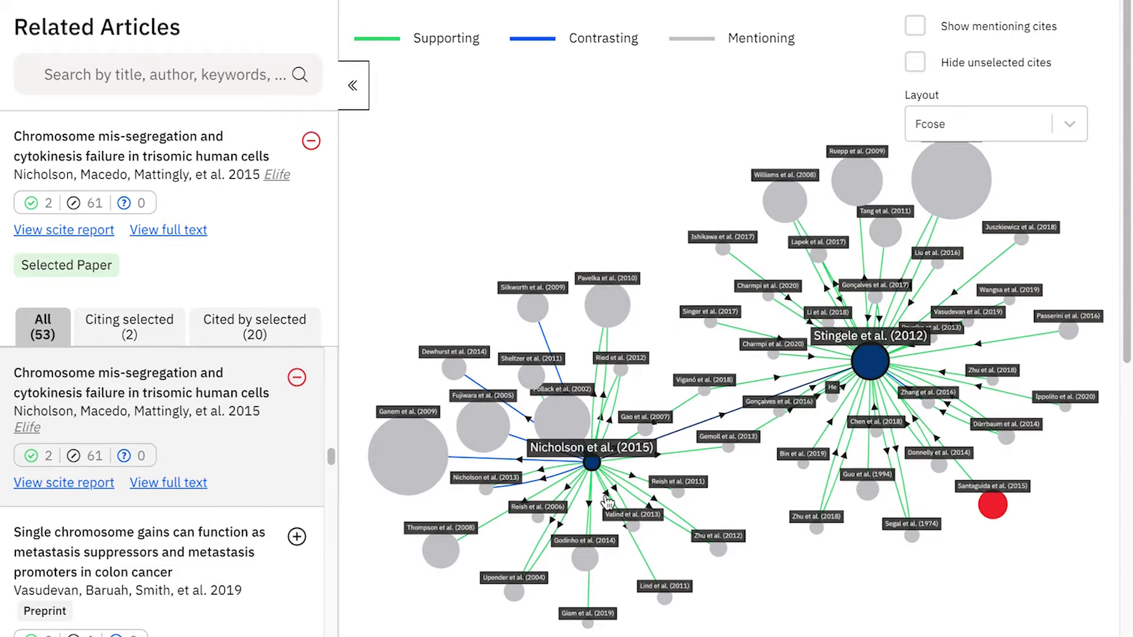
Inspect map nodes: Pollack 2002, Godinho 2014, Upender 2004, three aneuploidy papers, and CORUM 2009.
{"action": "left_click", "coordinate": [557, 429]}
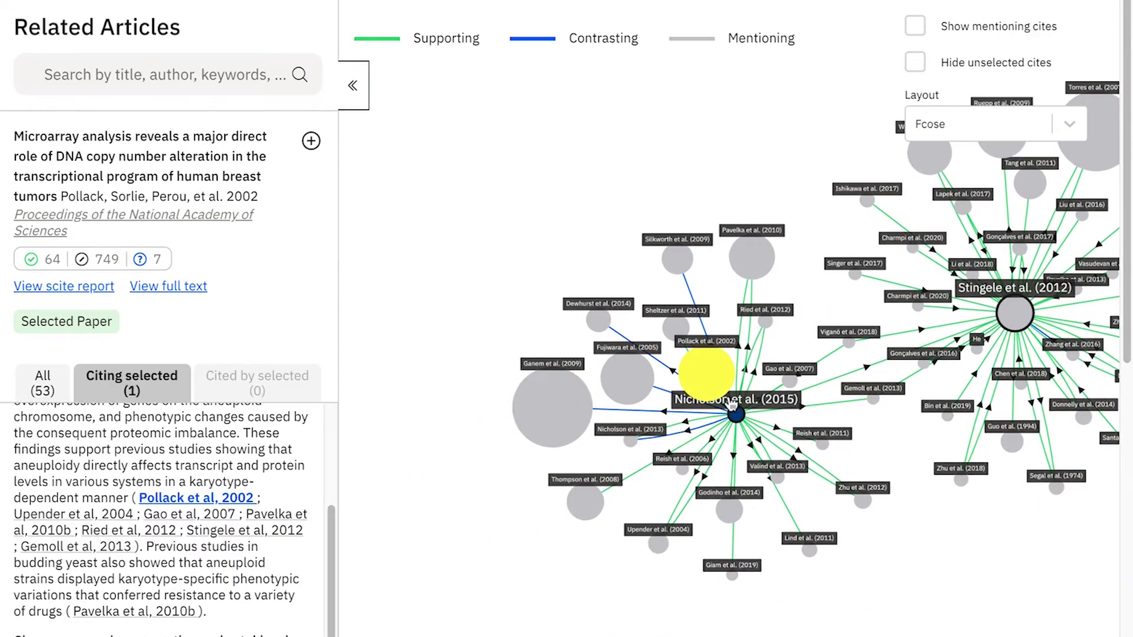
{"action": "left_click", "coordinate": [738, 521]}
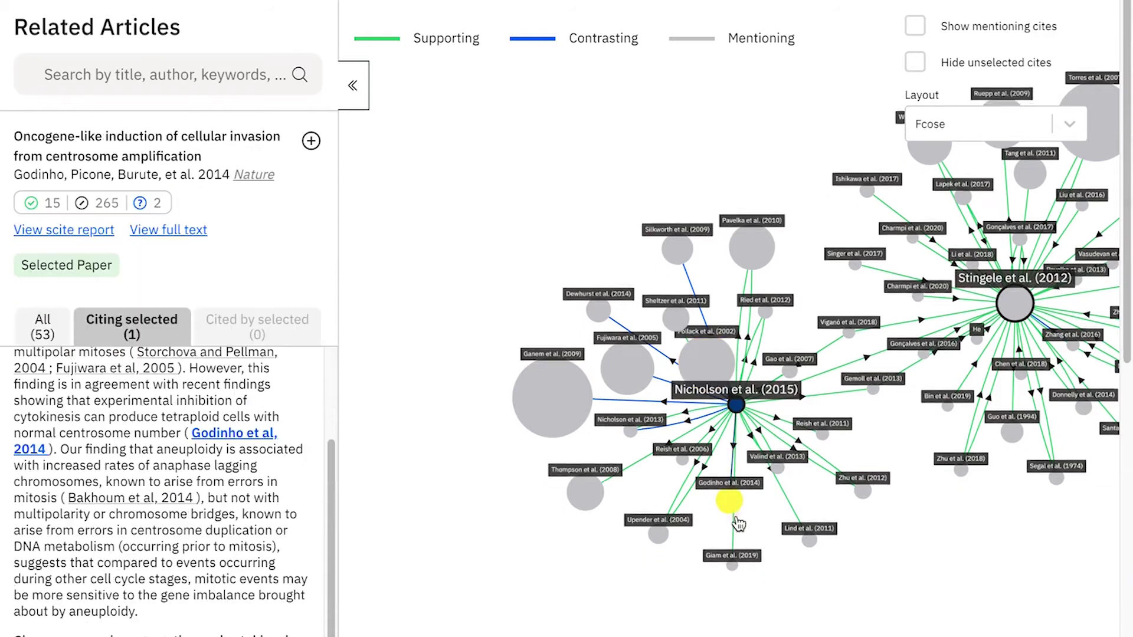
{"action": "left_click", "coordinate": [704, 407]}
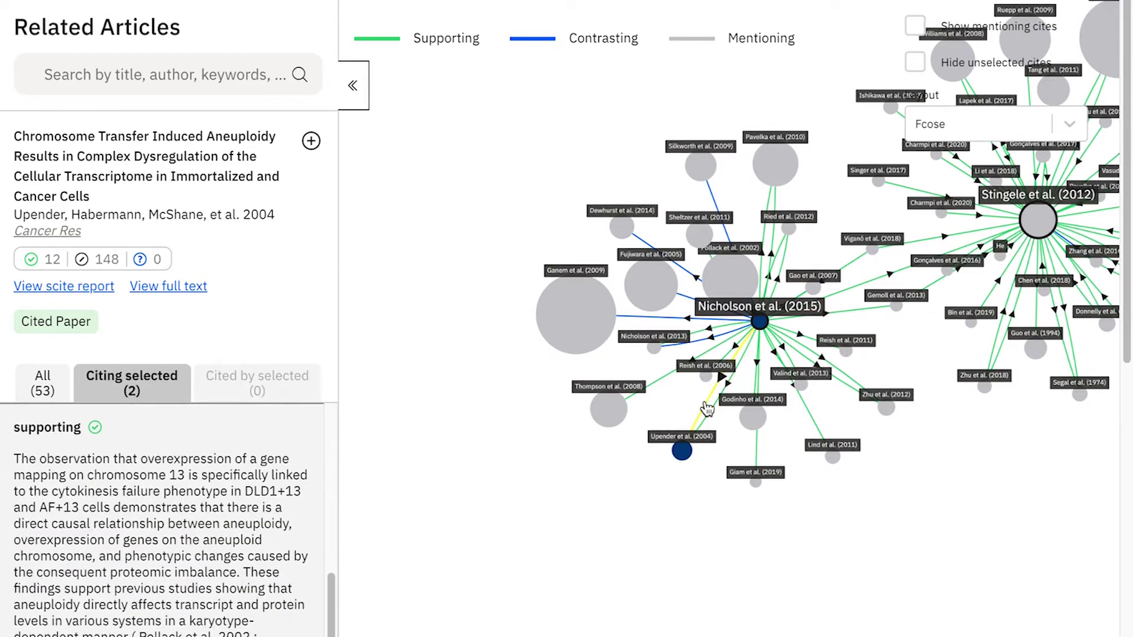
{"action": "left_click", "coordinate": [1040, 221]}
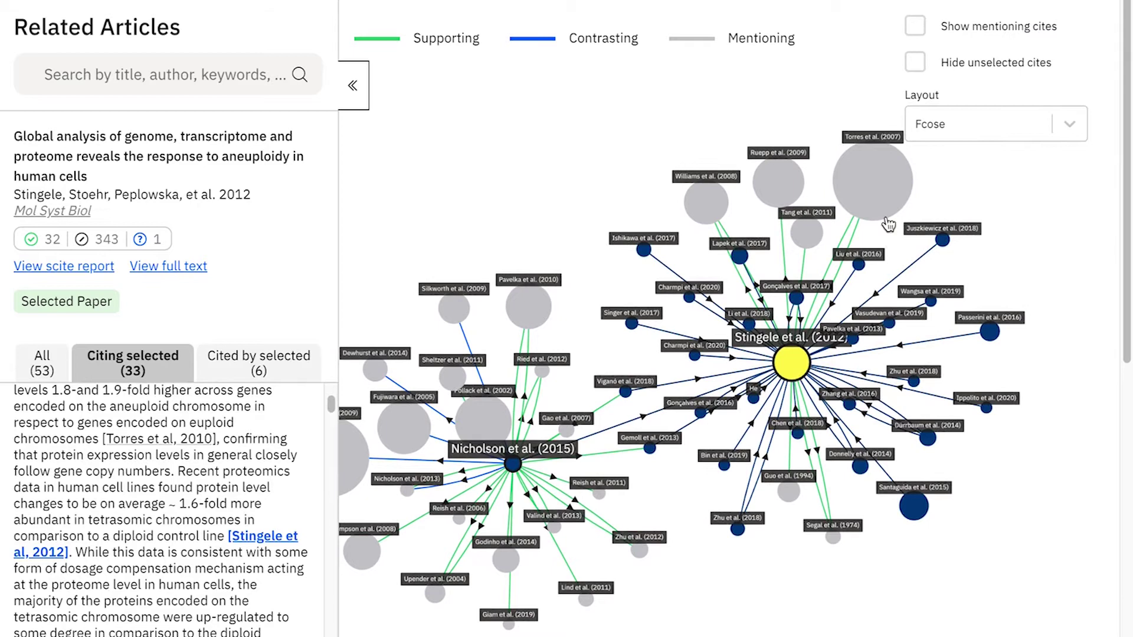
{"action": "left_click", "coordinate": [863, 217]}
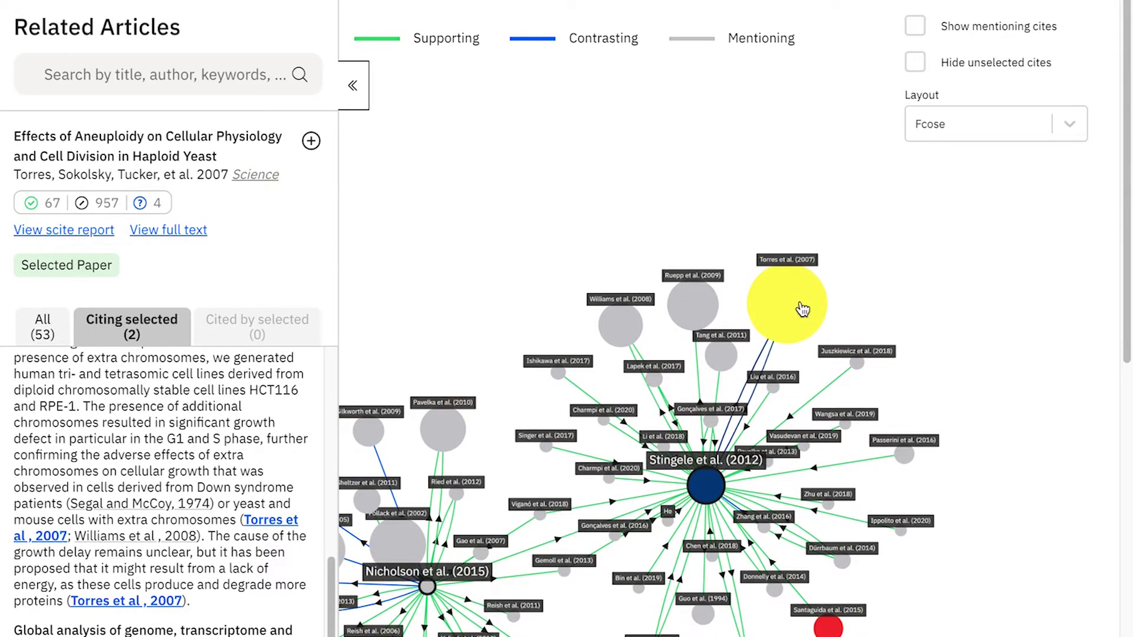
{"action": "left_click", "coordinate": [723, 371]}
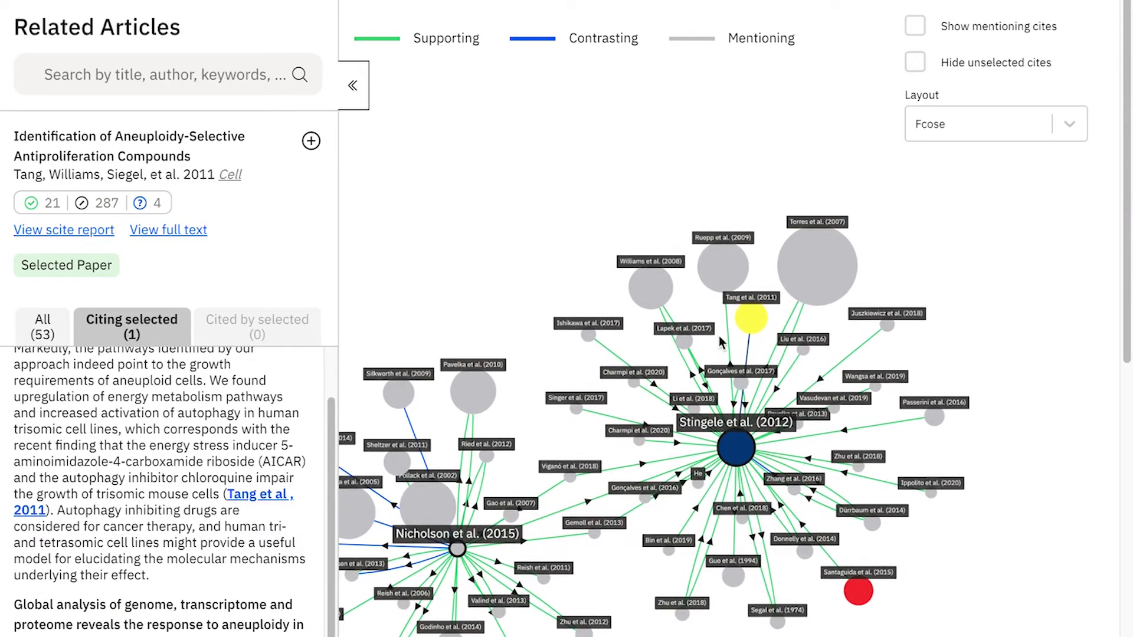
{"action": "left_click", "coordinate": [729, 280]}
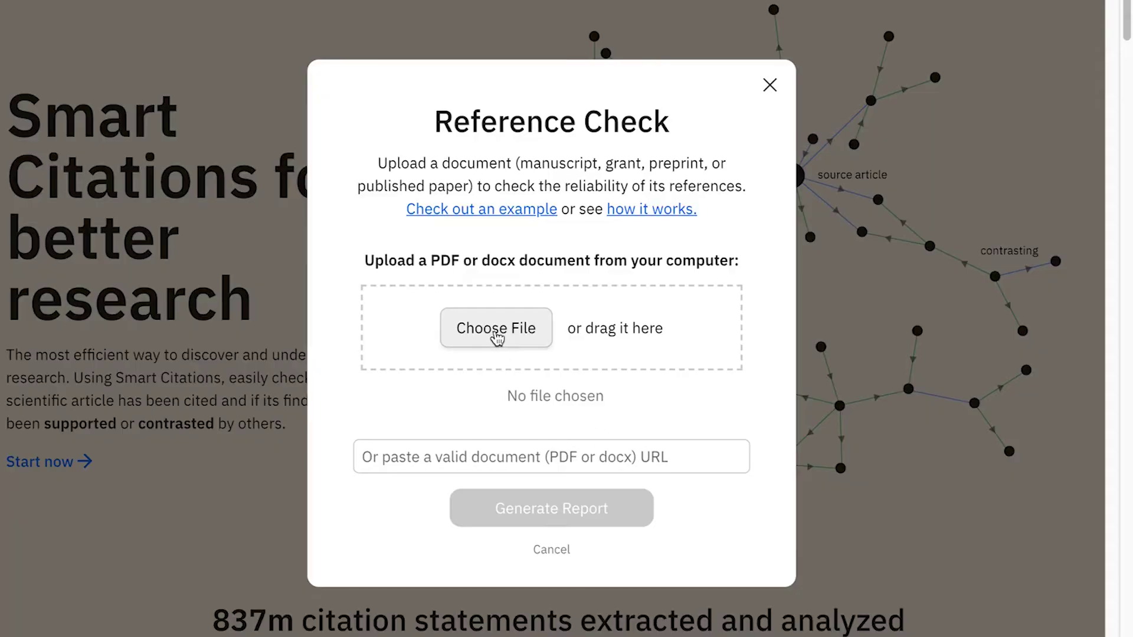
Upload the final thesis PDF from the Writings folder and generate its Reference Check report.
{"action": "left_click", "coordinate": [496, 329]}
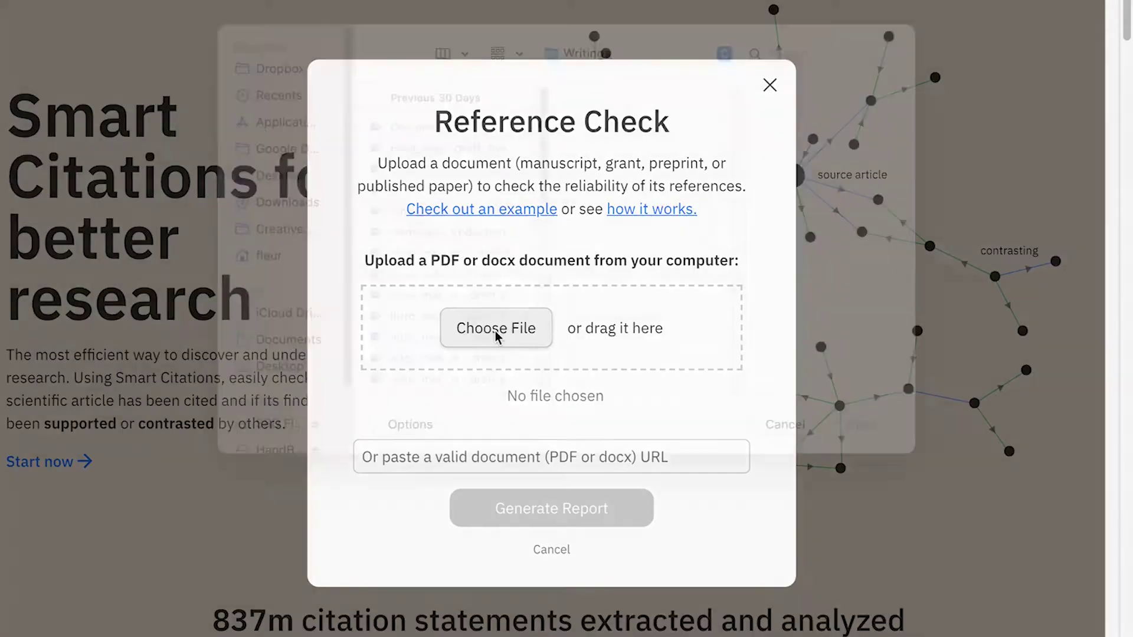
{"action": "scroll", "coordinate": [490, 331], "scroll_direction": "down", "scroll_amount": 10}
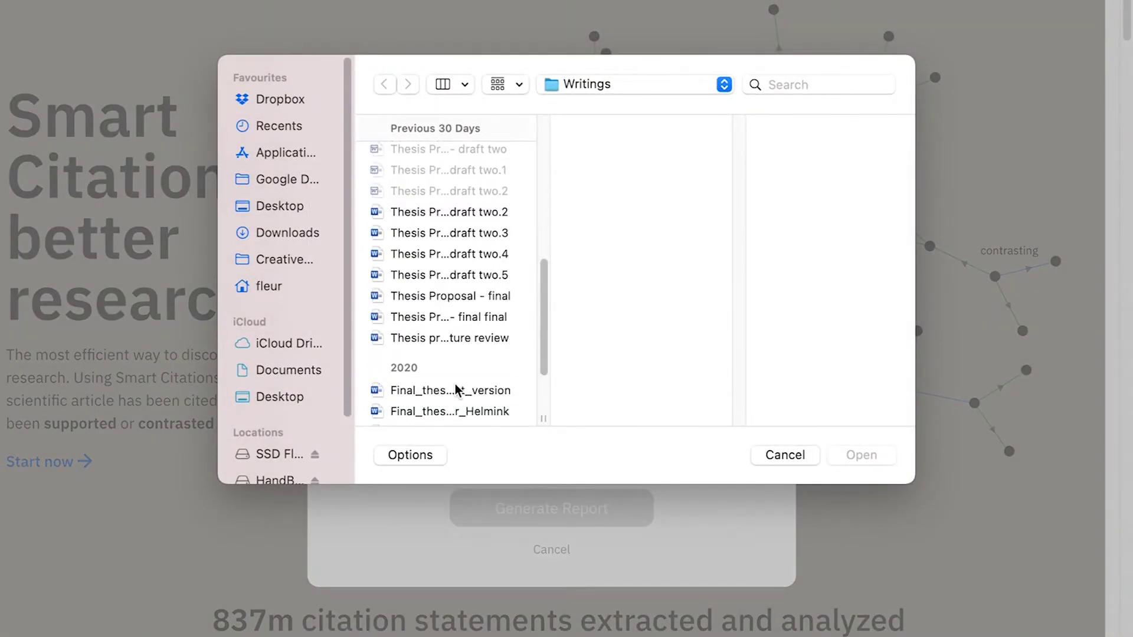
{"action": "left_click", "coordinate": [832, 456]}
{"action": "left_click", "coordinate": [651, 413]}
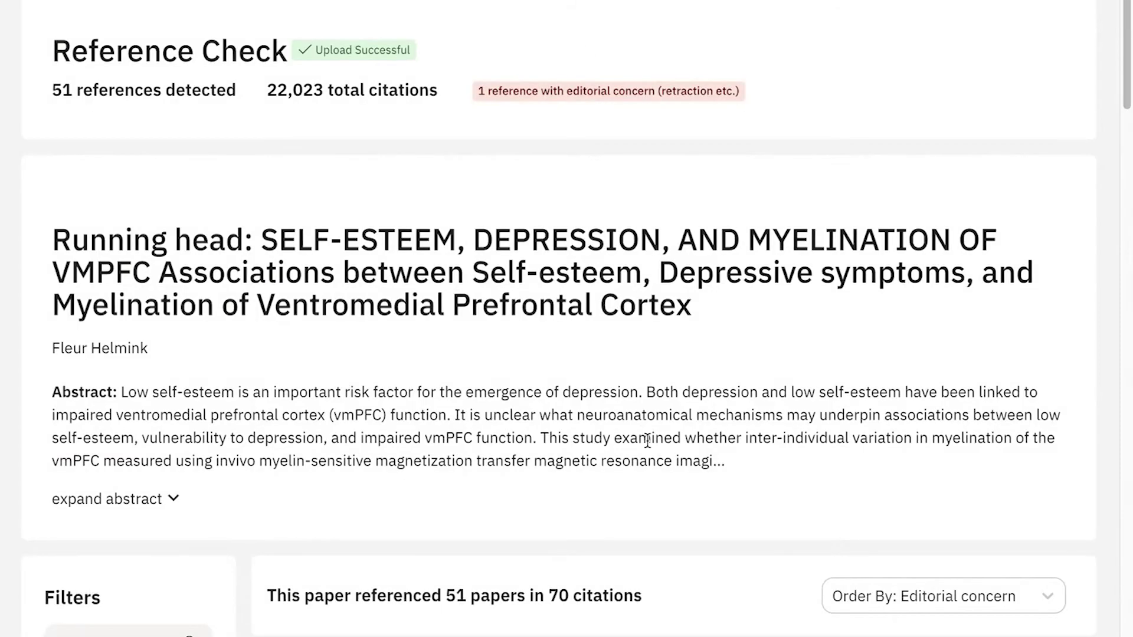
{"action": "scroll", "coordinate": [647, 440], "scroll_direction": "down", "scroll_amount": 1}
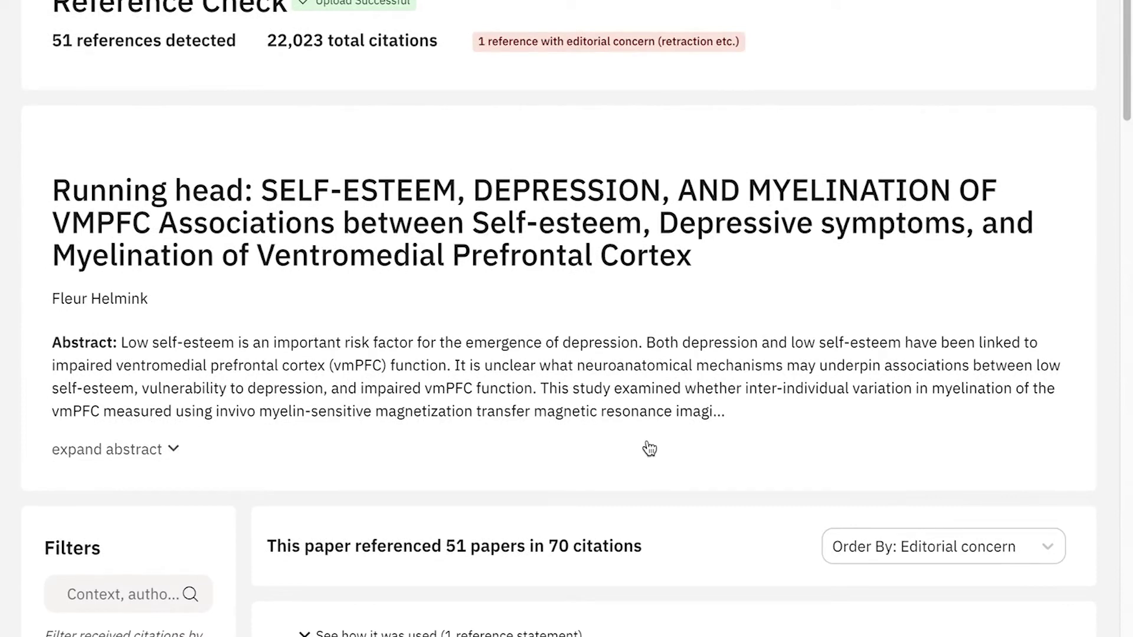
{"action": "scroll", "coordinate": [650, 449], "scroll_direction": "down", "scroll_amount": 3}
{"action": "scroll", "coordinate": [646, 441], "scroll_direction": "down", "scroll_amount": 3}
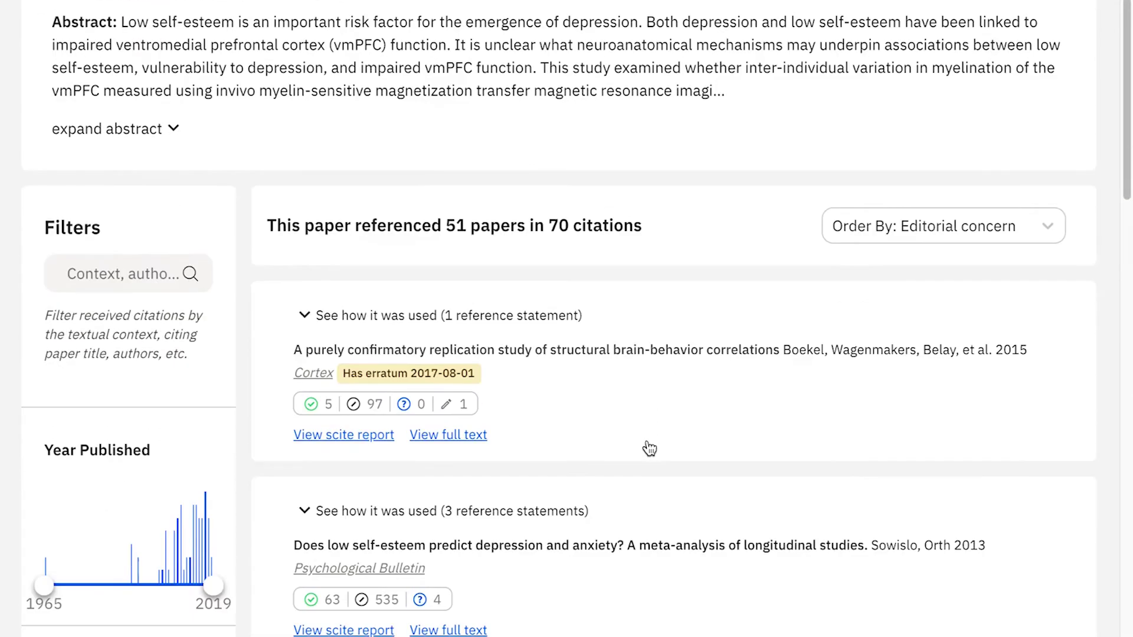
{"action": "scroll", "coordinate": [647, 441], "scroll_direction": "down", "scroll_amount": 1}
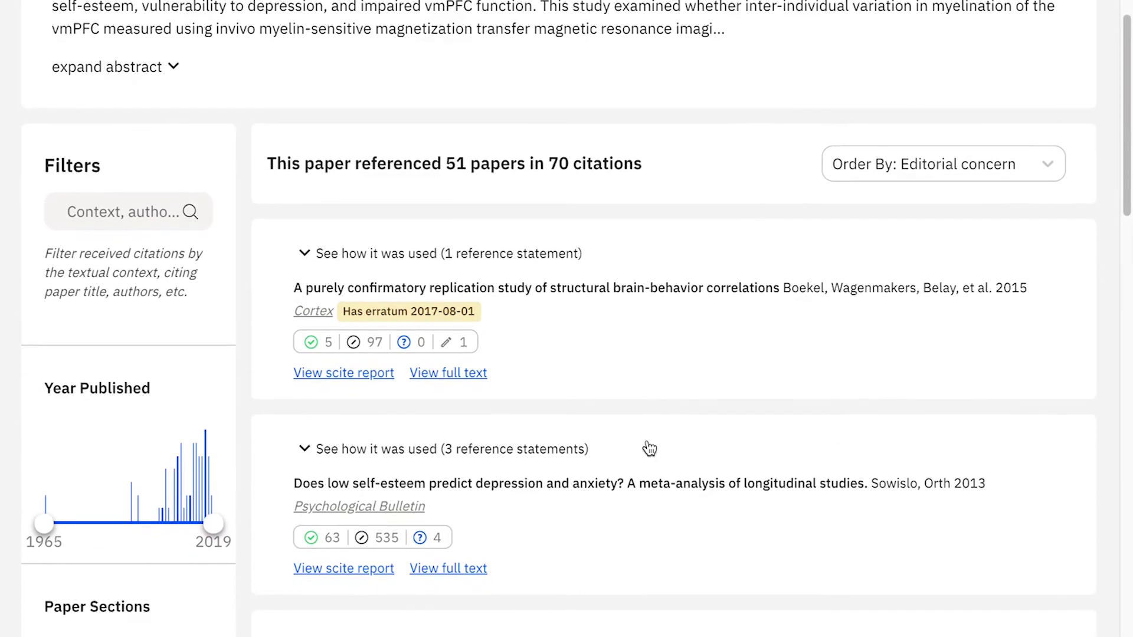
{"action": "scroll", "coordinate": [649, 449], "scroll_direction": "down", "scroll_amount": 2}
{"action": "scroll", "coordinate": [648, 443], "scroll_direction": "down", "scroll_amount": 3}
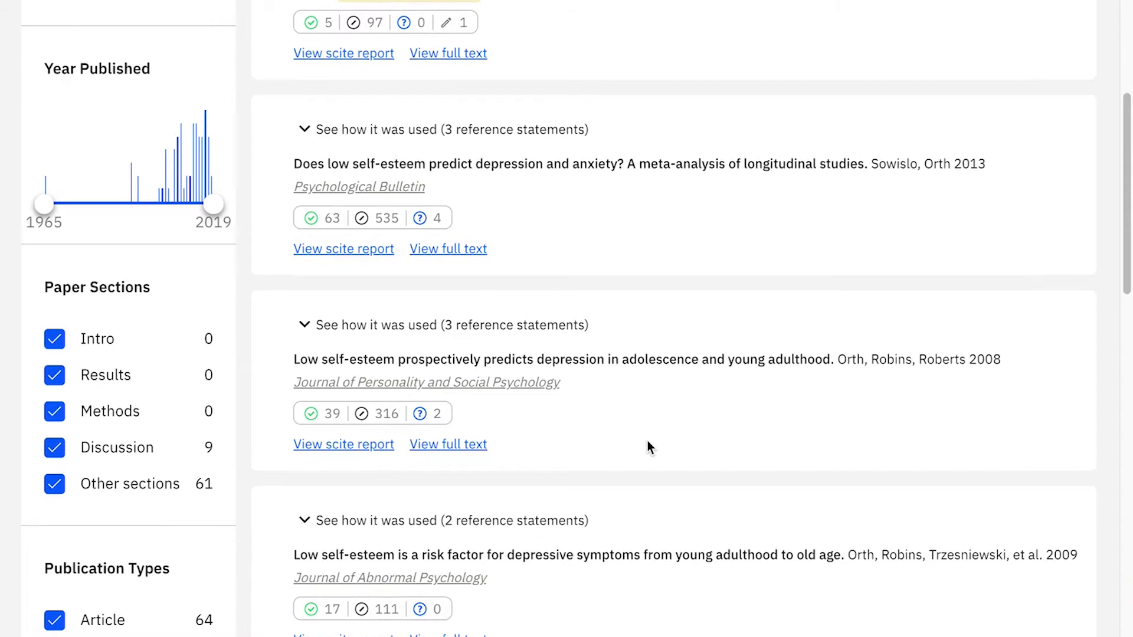
{"action": "scroll", "coordinate": [647, 446], "scroll_direction": "down", "scroll_amount": 1}
{"action": "scroll", "coordinate": [648, 447], "scroll_direction": "down", "scroll_amount": 1}
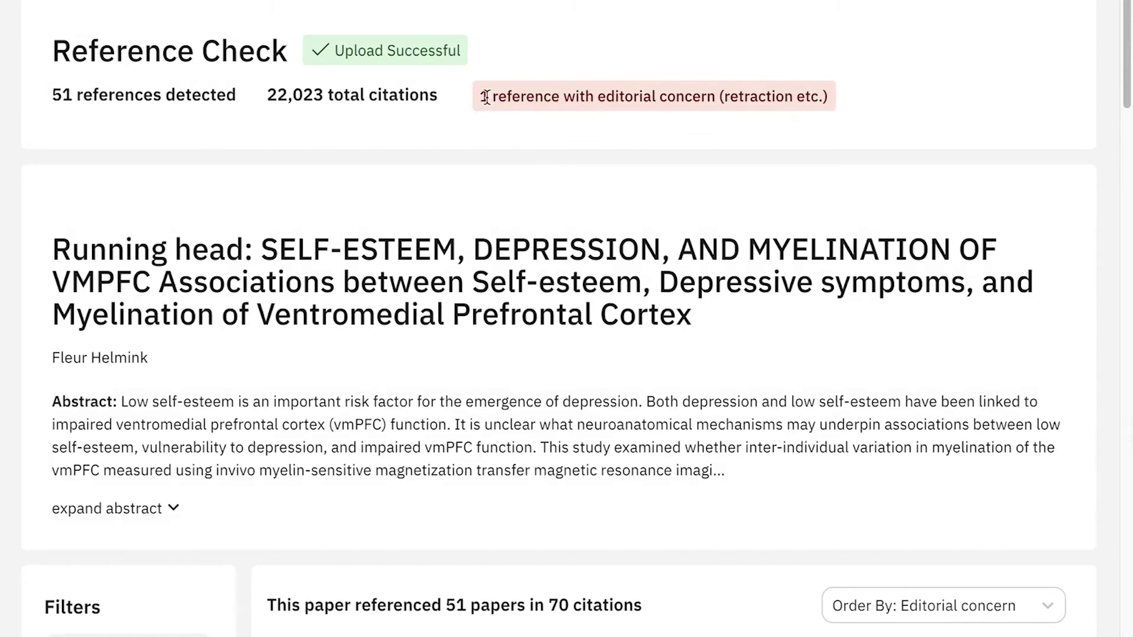
{"action": "left_click", "coordinate": [839, 113]}
{"action": "scroll", "coordinate": [820, 189], "scroll_direction": "down", "scroll_amount": 3}
{"action": "scroll", "coordinate": [814, 201], "scroll_direction": "down", "scroll_amount": 3}
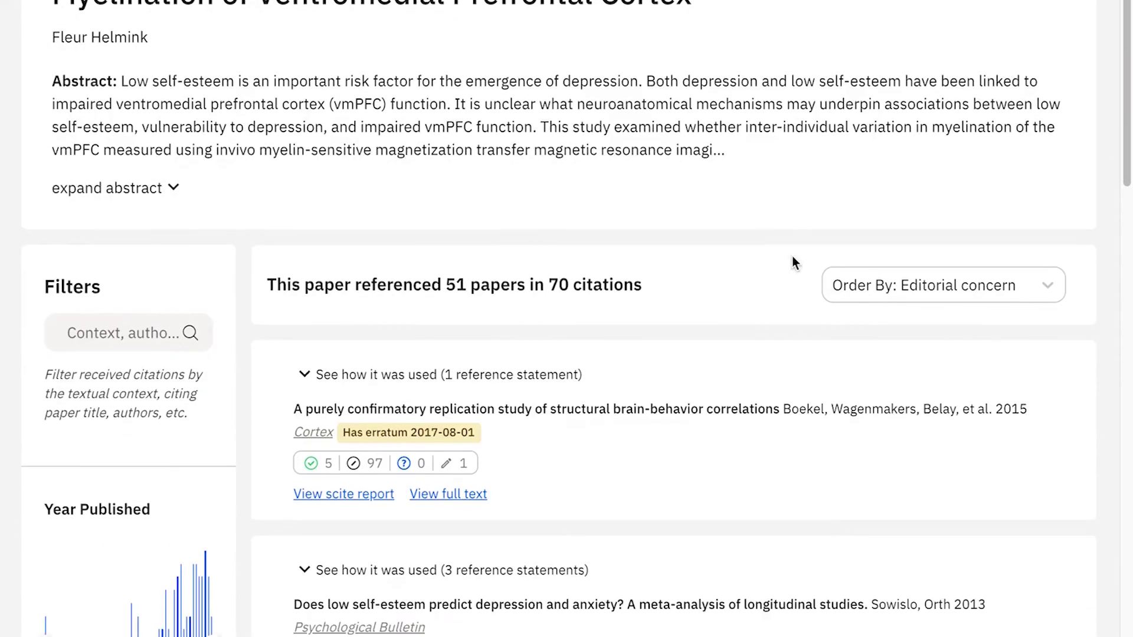
Open the 2015 confirmatory replication study's citation page and scroll its citation statements.
{"action": "left_click", "coordinate": [406, 384]}
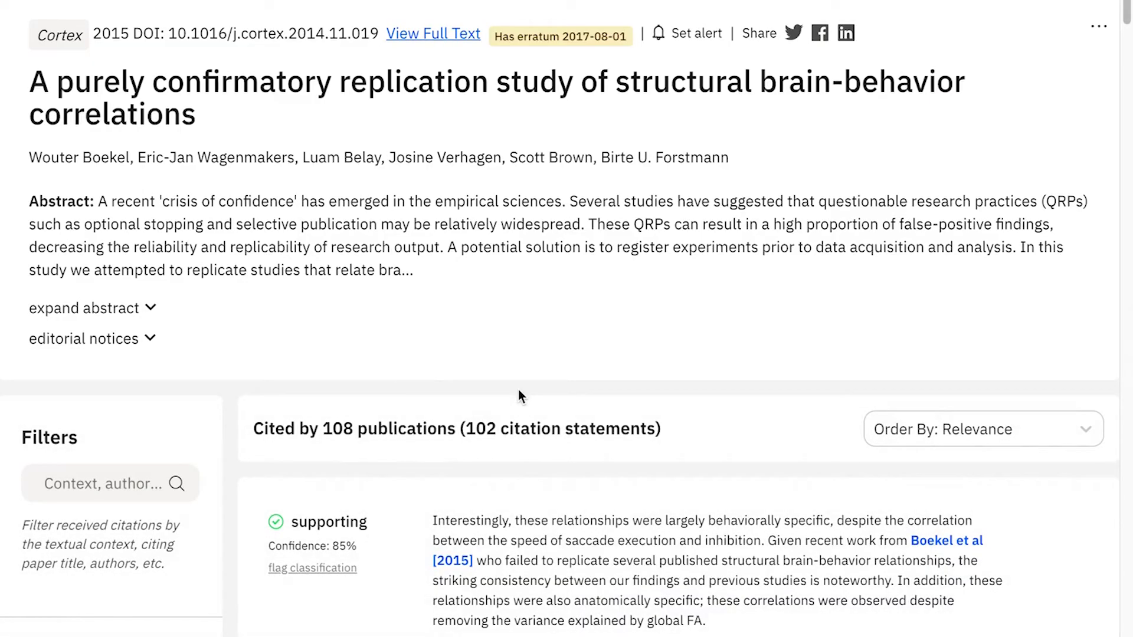
{"action": "scroll", "coordinate": [519, 391], "scroll_direction": "down", "scroll_amount": 10}
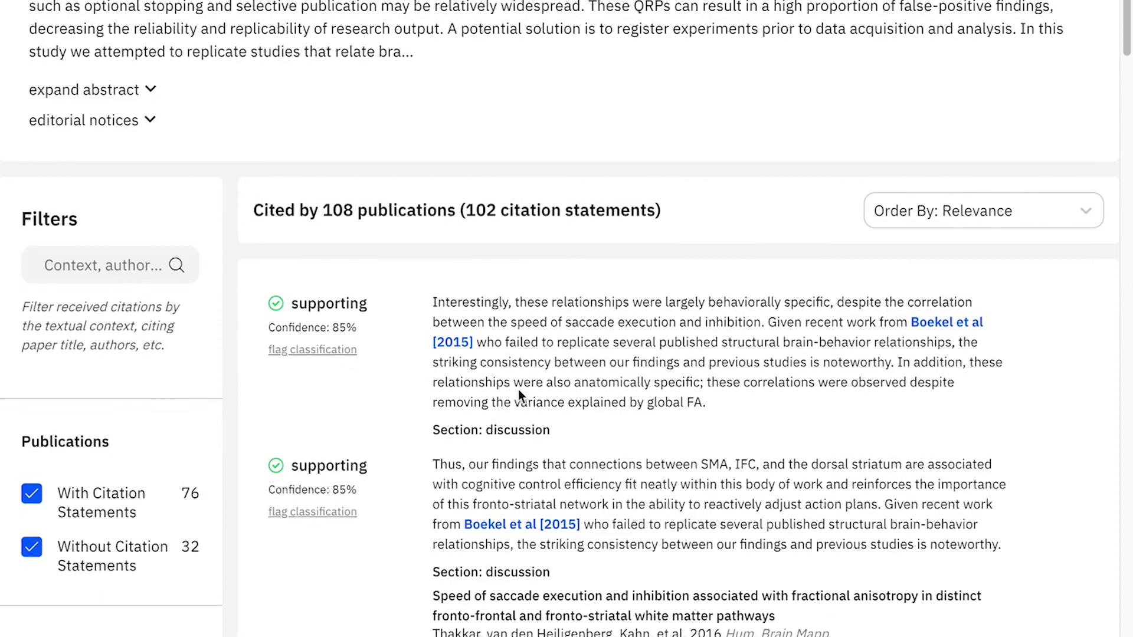
{"action": "scroll", "coordinate": [518, 390], "scroll_direction": "down", "scroll_amount": 8}
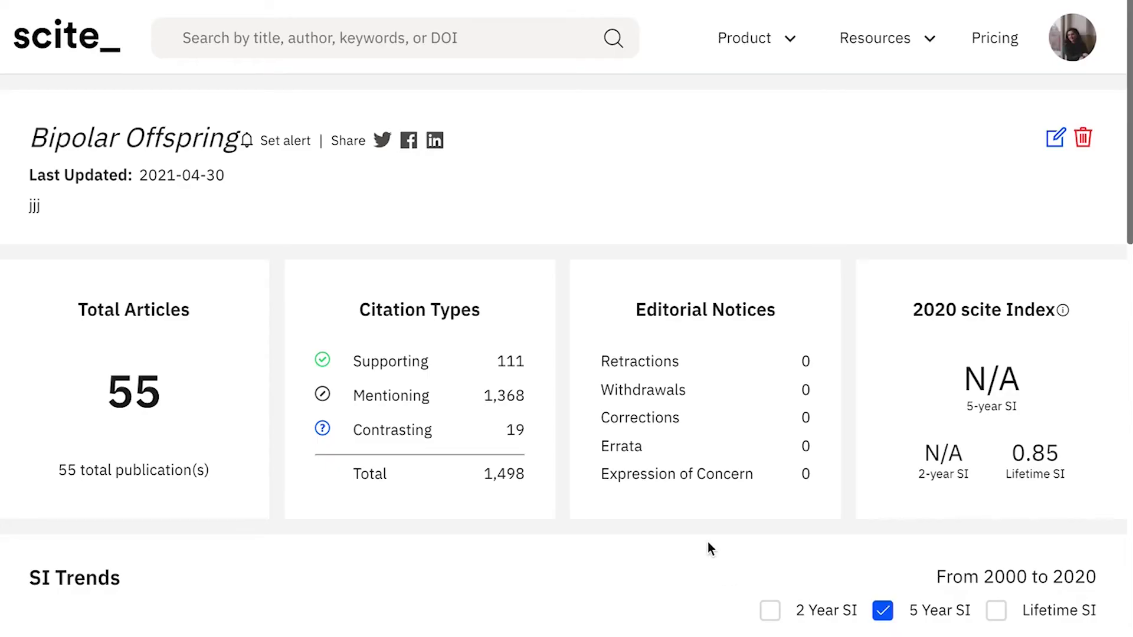
Plot the Lifetime SI line in the SI Trends chart.
{"action": "scroll", "coordinate": [710, 547], "scroll_direction": "down", "scroll_amount": 2}
{"action": "scroll", "coordinate": [709, 544], "scroll_direction": "down", "scroll_amount": 6}
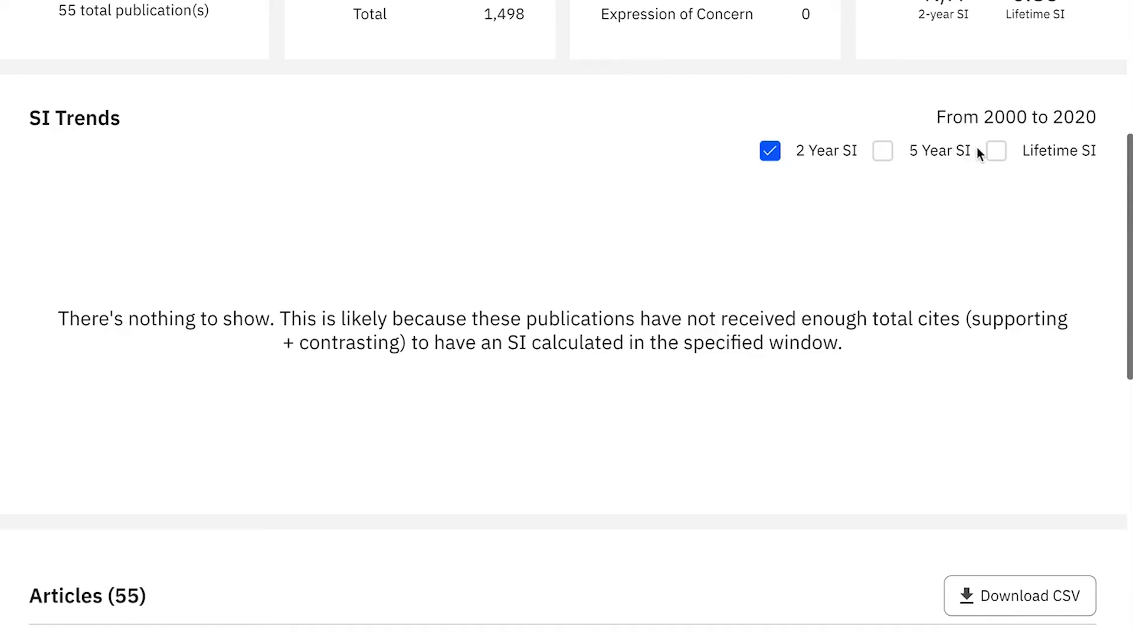
{"action": "left_click", "coordinate": [997, 154]}
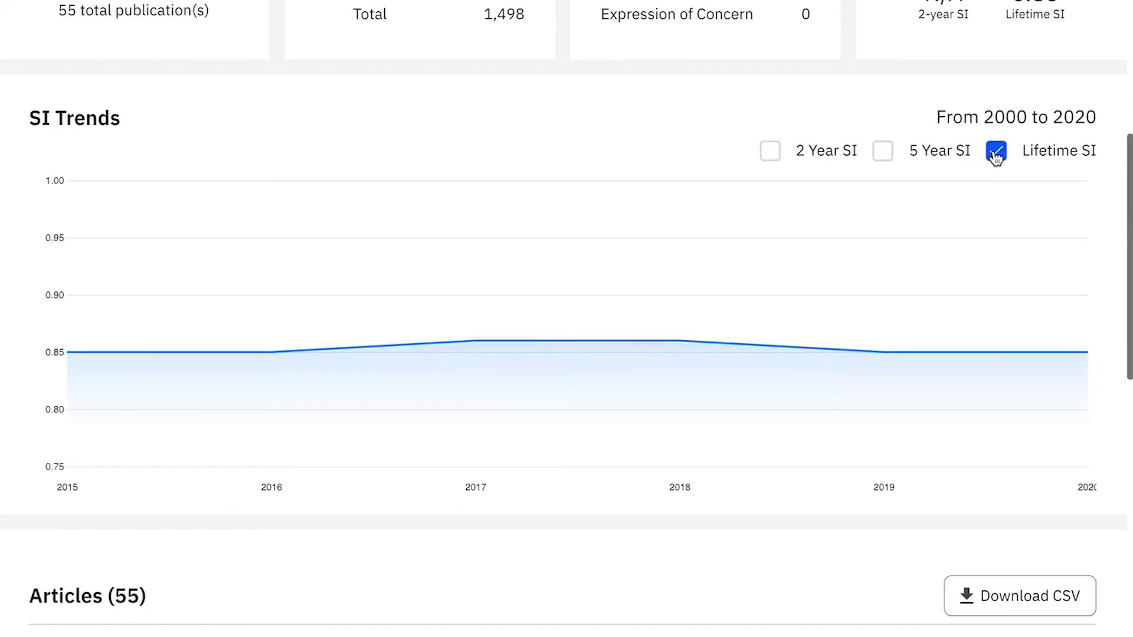
Scroll through the 55-article table, led by the 2005 controlled study with 17 supporting citations.
{"action": "scroll", "coordinate": [601, 395], "scroll_direction": "down", "scroll_amount": 1}
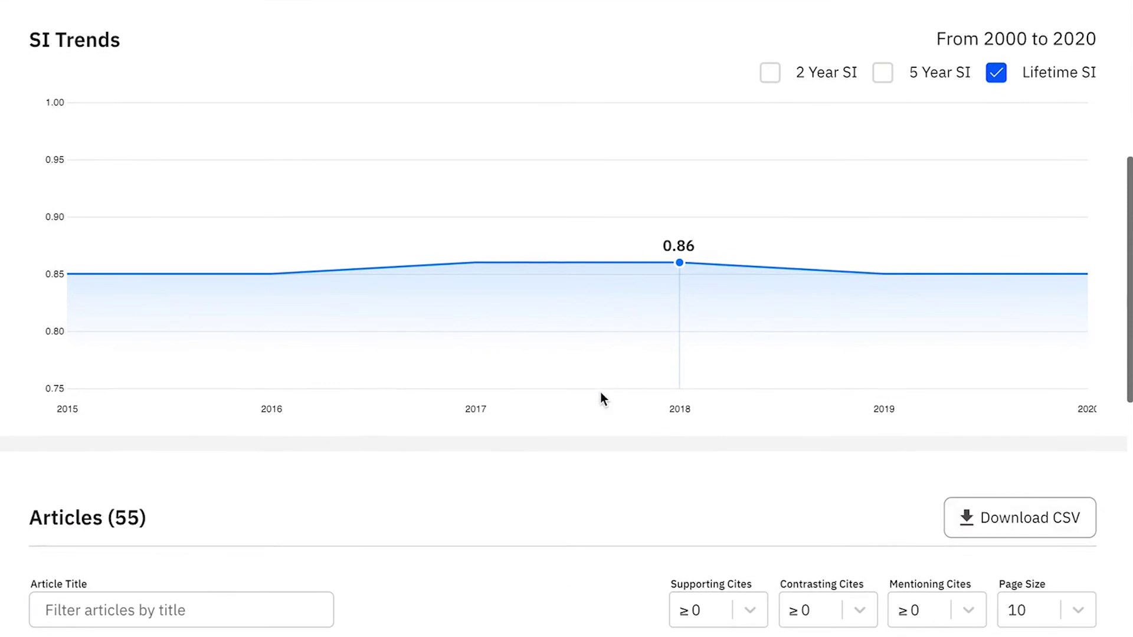
{"action": "scroll", "coordinate": [601, 395], "scroll_direction": "down", "scroll_amount": 1}
{"action": "scroll", "coordinate": [601, 392], "scroll_direction": "down", "scroll_amount": 3}
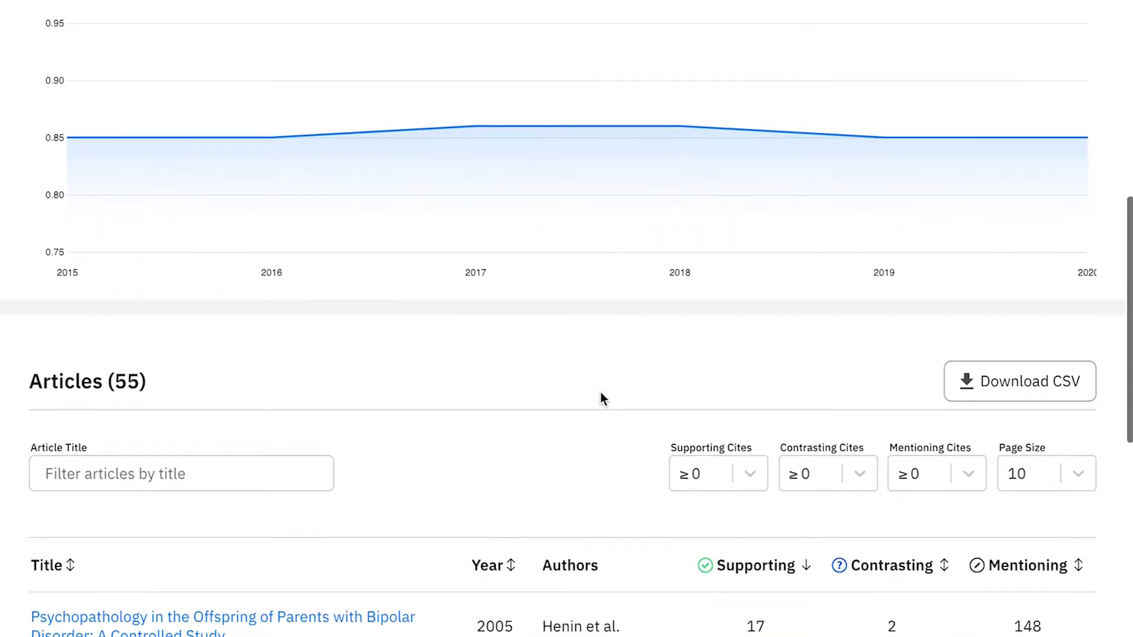
{"action": "scroll", "coordinate": [600, 393], "scroll_direction": "down", "scroll_amount": 6}
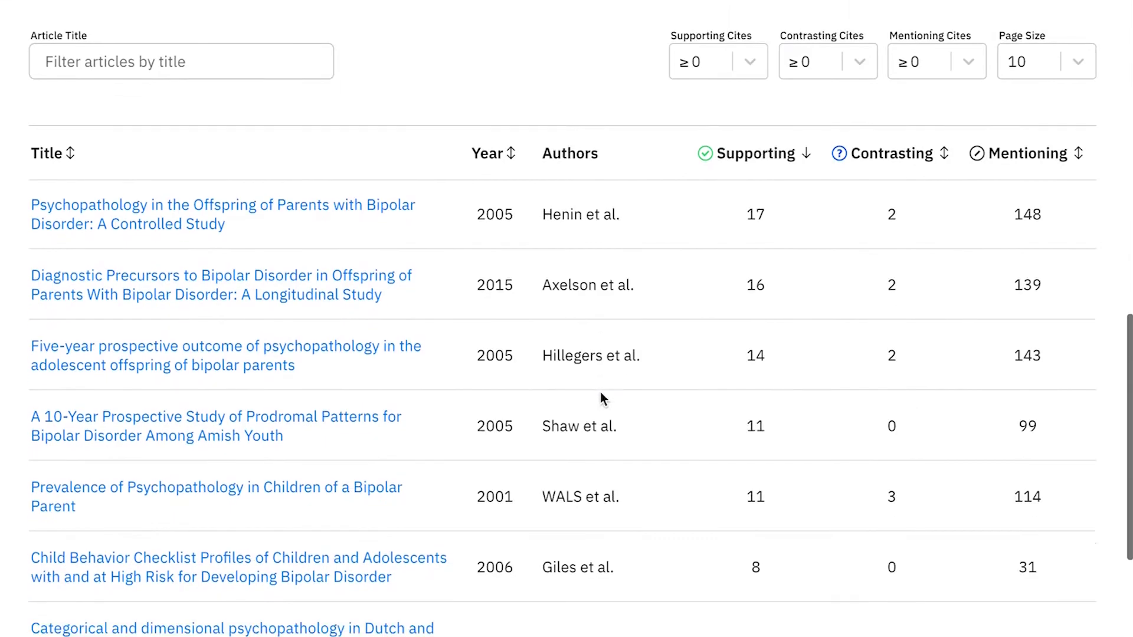
{"action": "scroll", "coordinate": [601, 393], "scroll_direction": "down", "scroll_amount": 4}
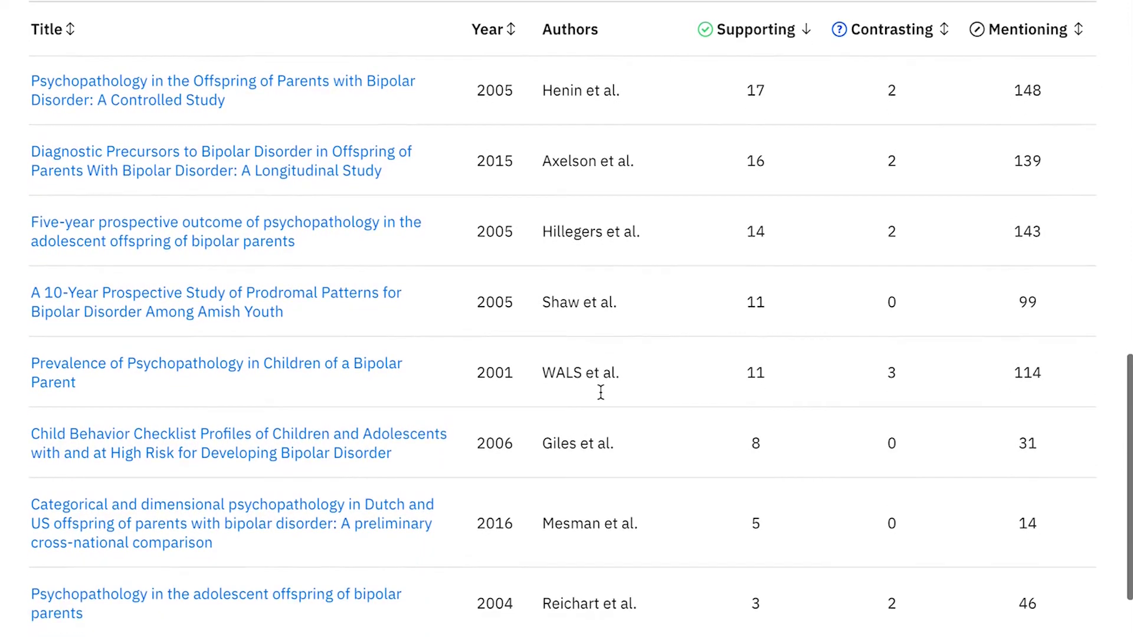
{"action": "scroll", "coordinate": [601, 392], "scroll_direction": "down", "scroll_amount": 3}
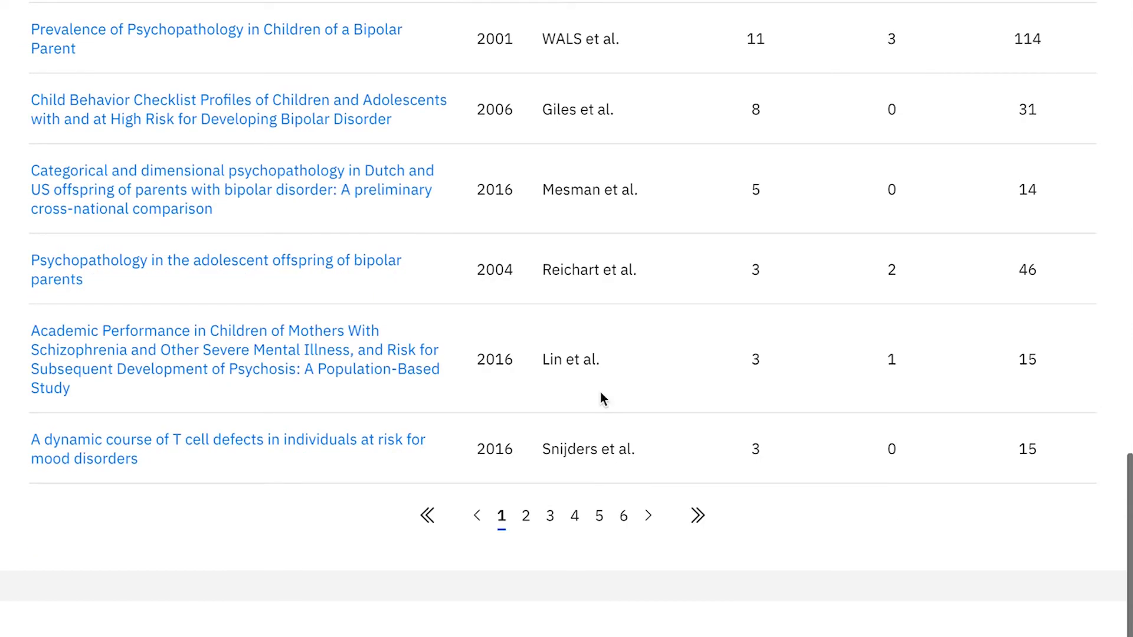
{"action": "scroll", "coordinate": [600, 394], "scroll_direction": "up", "scroll_amount": 15}
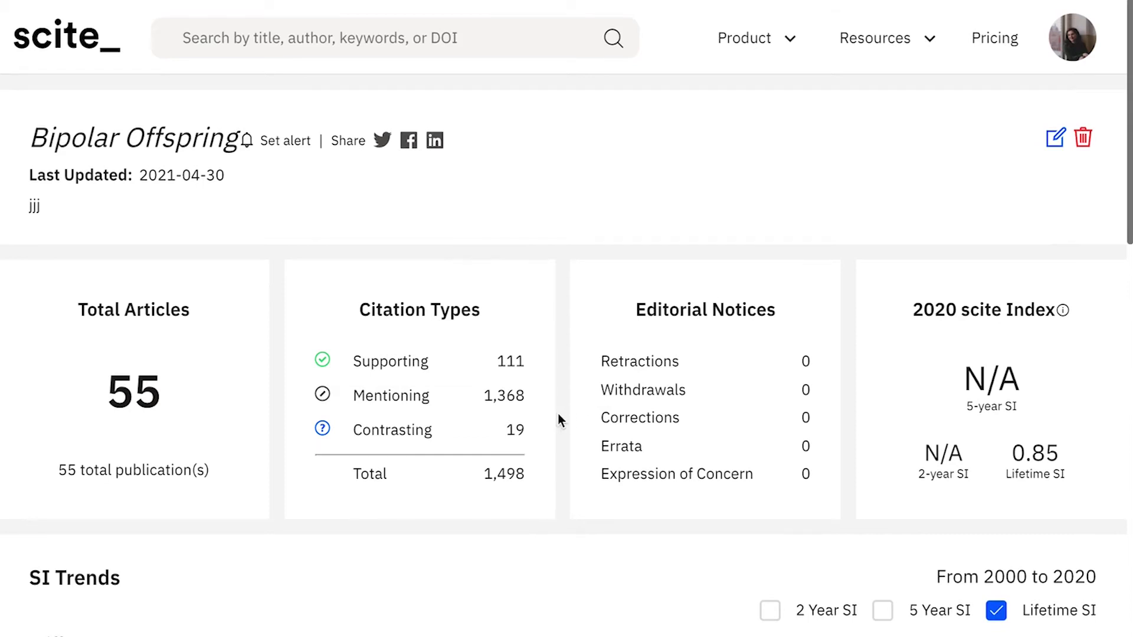
{"action": "scroll", "coordinate": [558, 415], "scroll_direction": "down", "scroll_amount": 2}
{"action": "scroll", "coordinate": [558, 415], "scroll_direction": "down", "scroll_amount": 3}
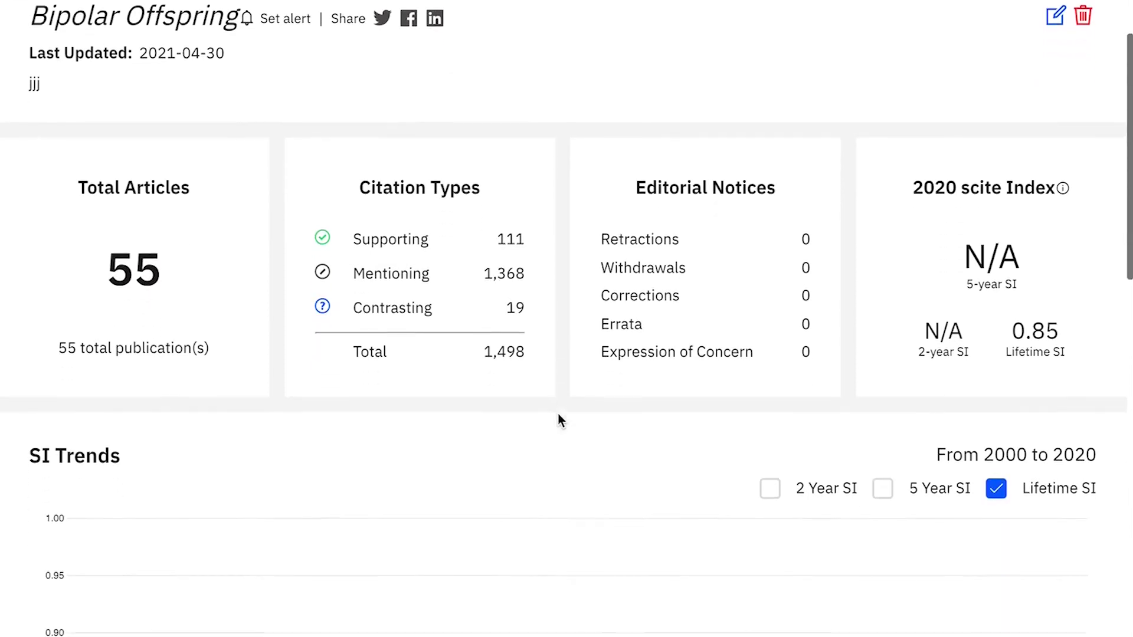
{"action": "scroll", "coordinate": [559, 415], "scroll_direction": "down", "scroll_amount": 2}
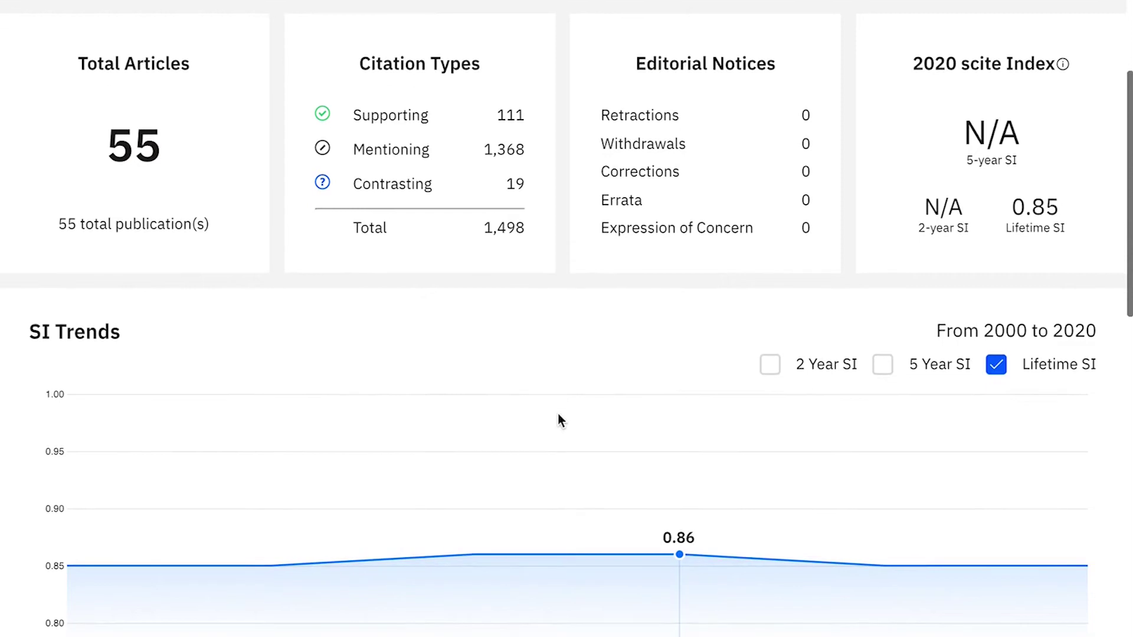